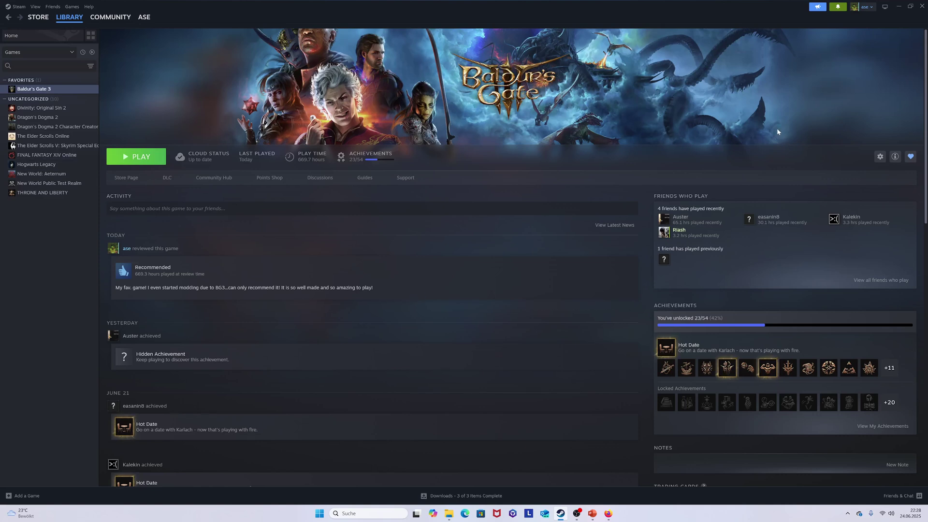
Check Baldur's Gate 3's properties list both installed DLCs, including BG3 Toolkit Data, then close them.
left_click(879, 157)
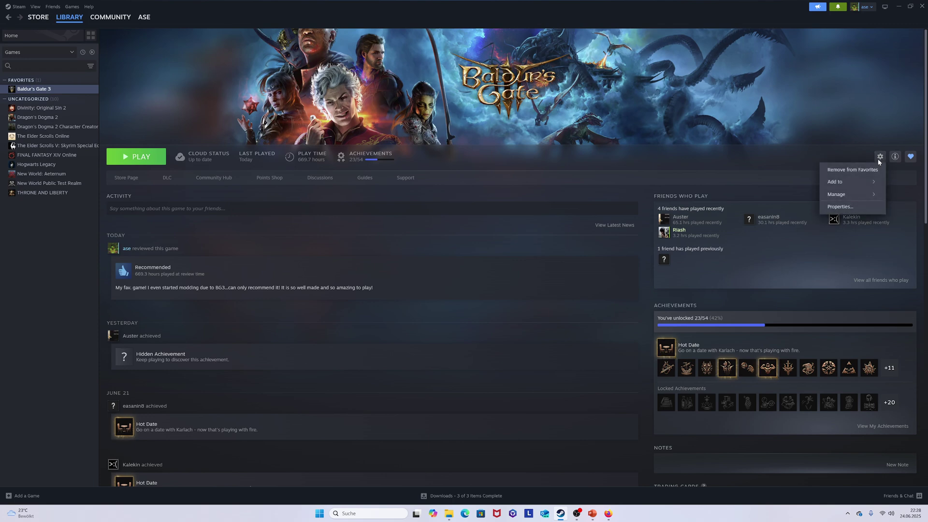
left_click(846, 205)
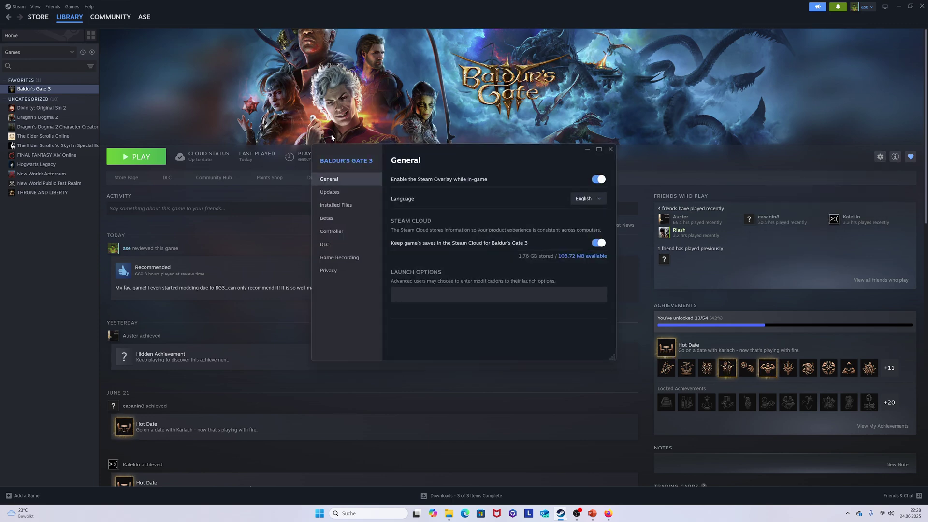
left_click(356, 249)
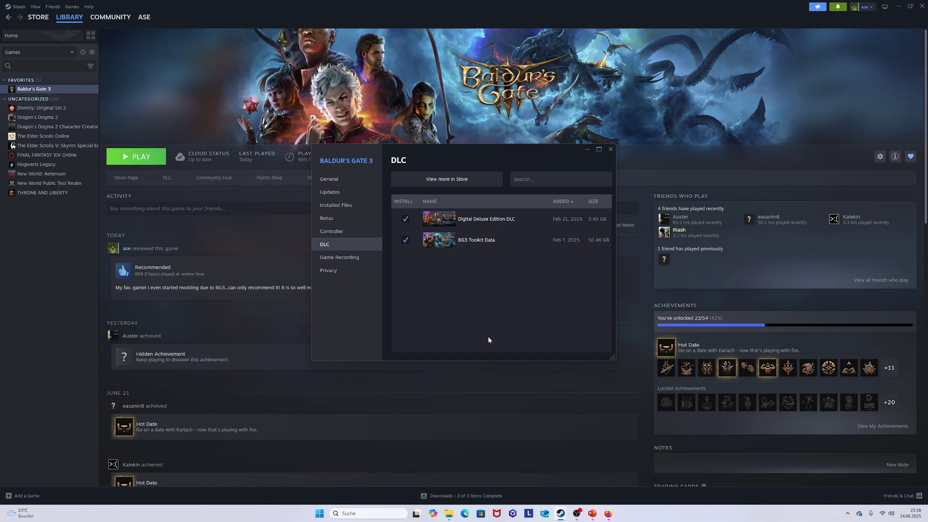
left_click(610, 149)
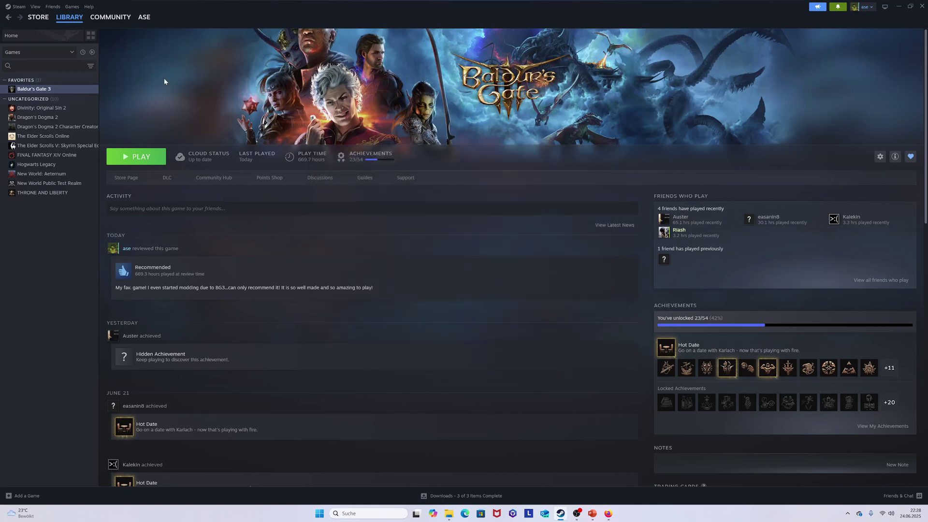
Tick Tools in the library category filter so tools appear in the list.
left_click(73, 53)
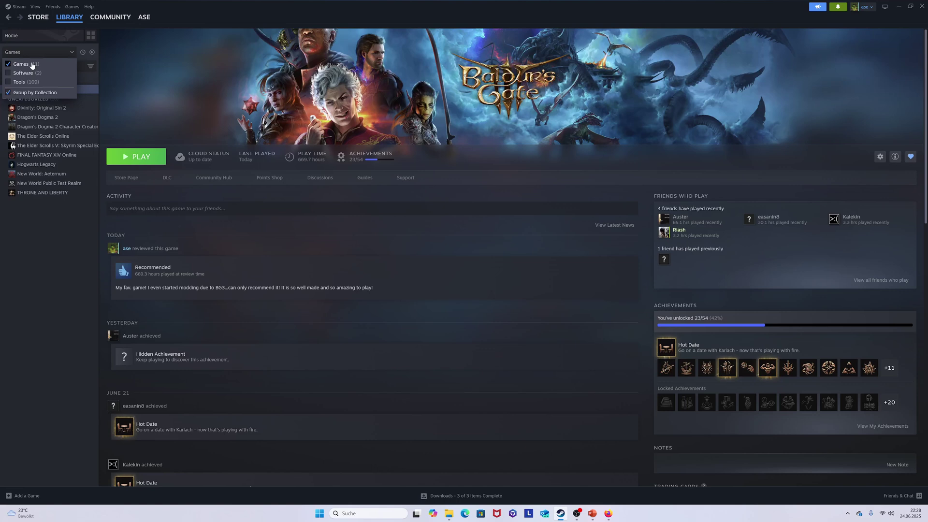
left_click(79, 56)
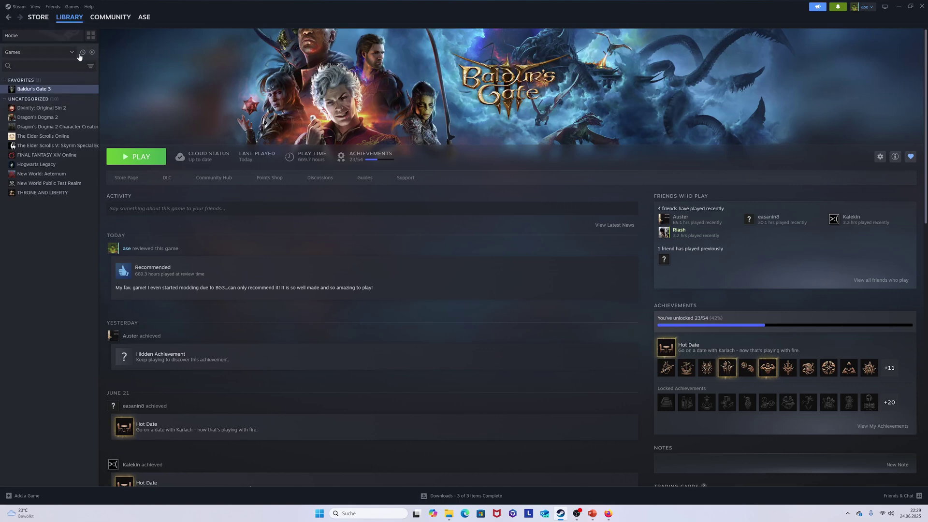
left_click(62, 54)
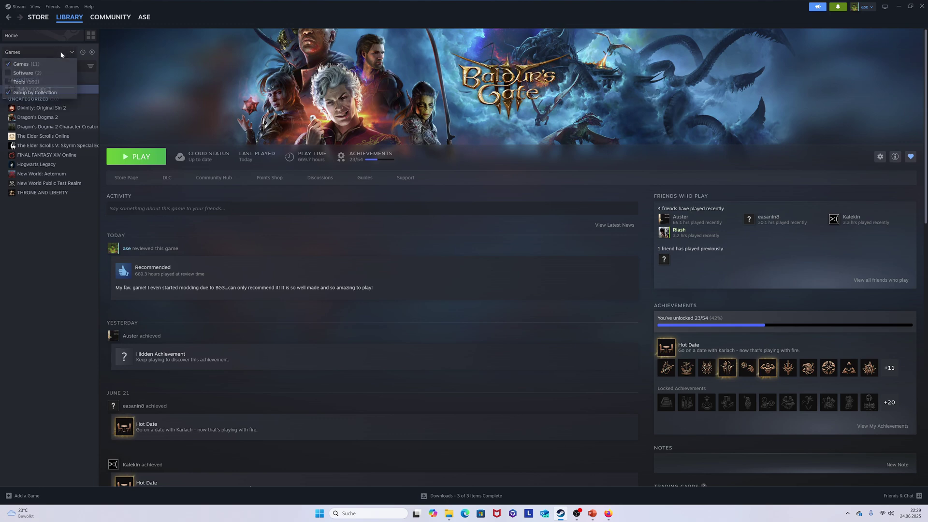
left_click(26, 83)
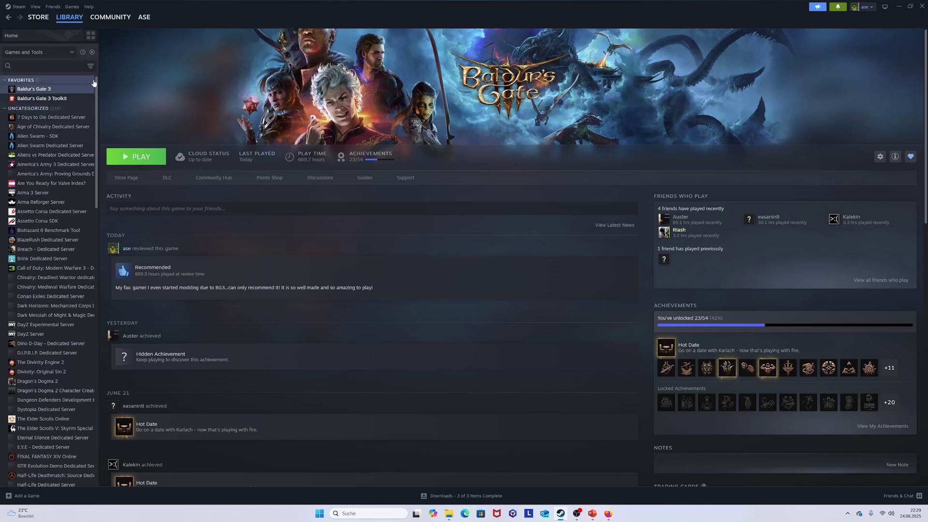
scroll(72, 121, "down", 20)
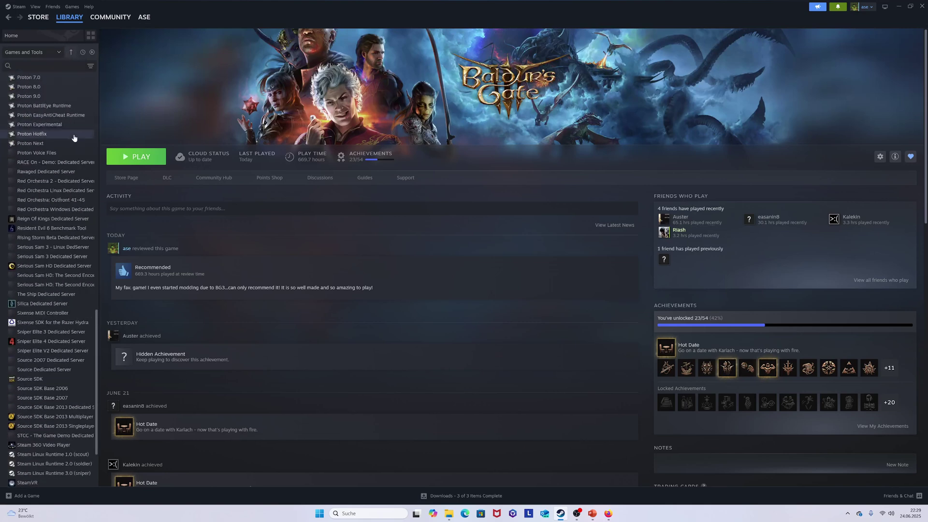
scroll(75, 140, "up", 20)
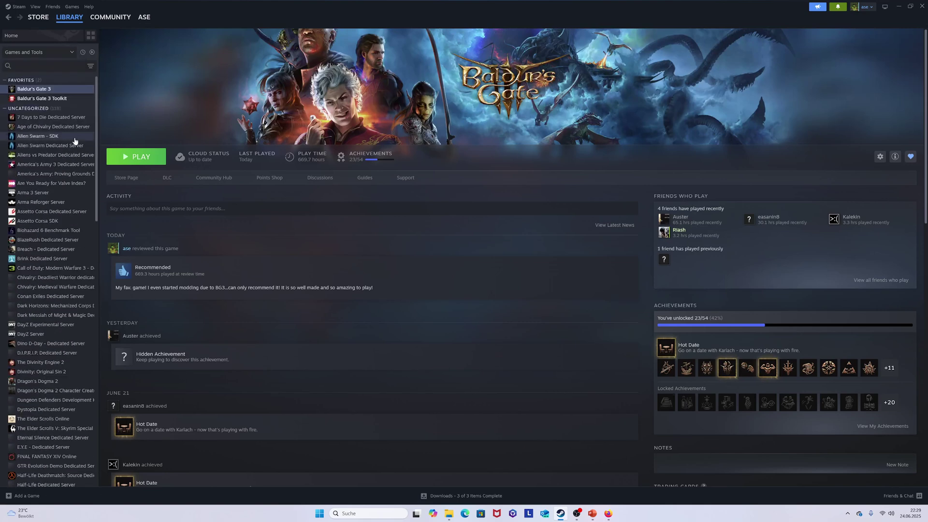
Search the library for 'bal' and open the Baldur's Gate 3 Toolkit page.
left_click(44, 66)
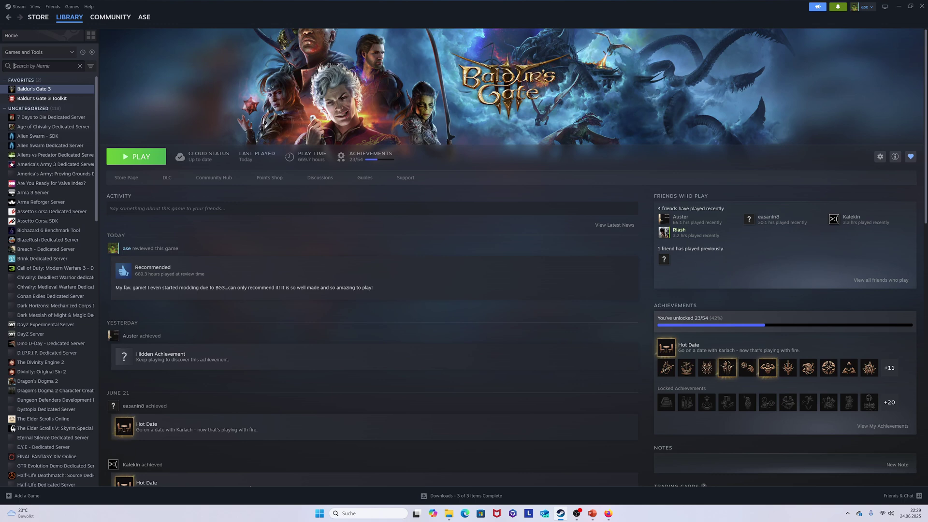
type("bal")
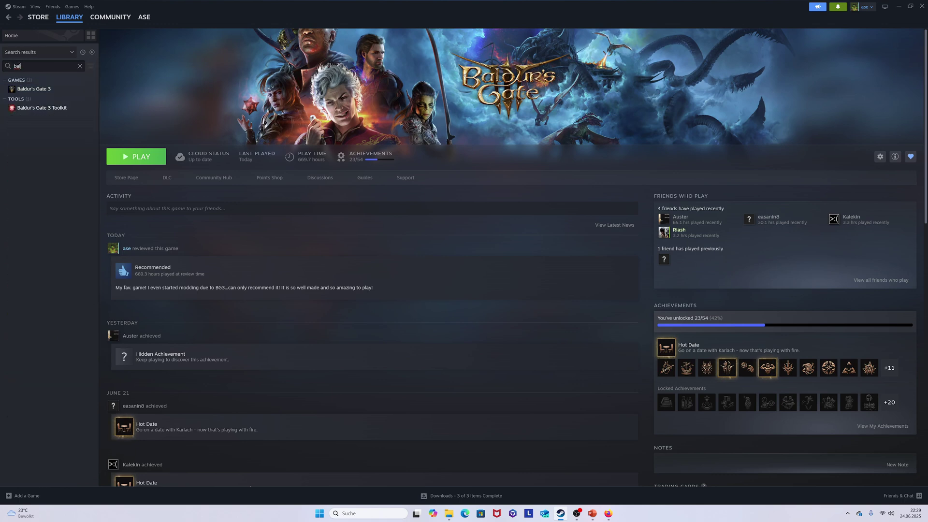
left_click(27, 111)
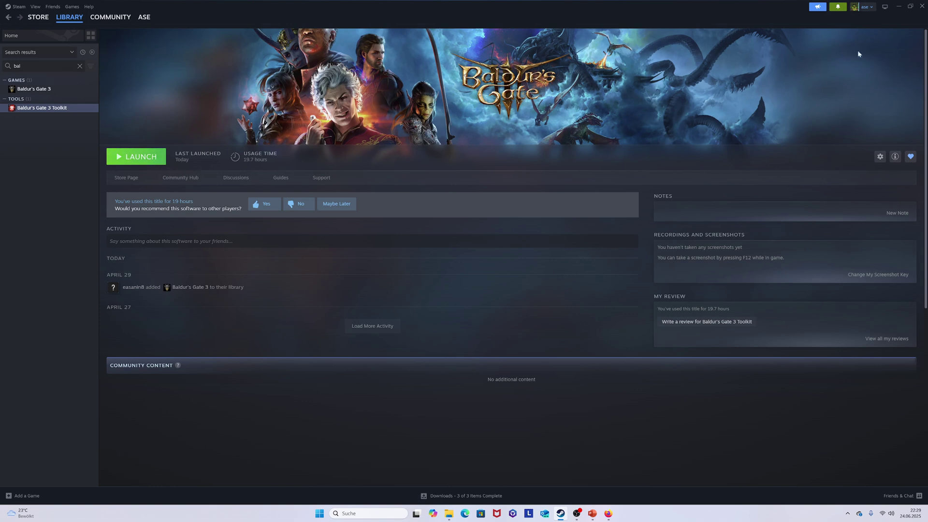
Minimize Steam and OBS and maximize the File Explorer window.
left_click(901, 6)
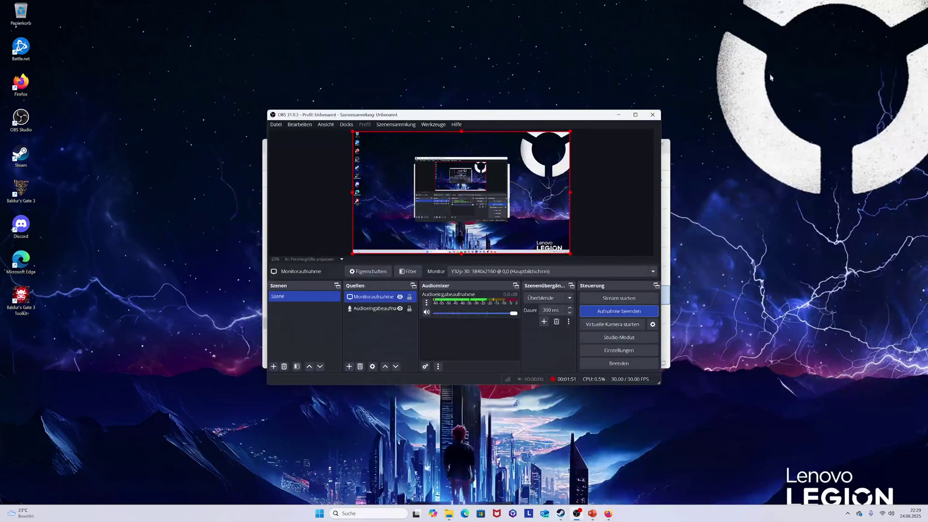
left_click(619, 116)
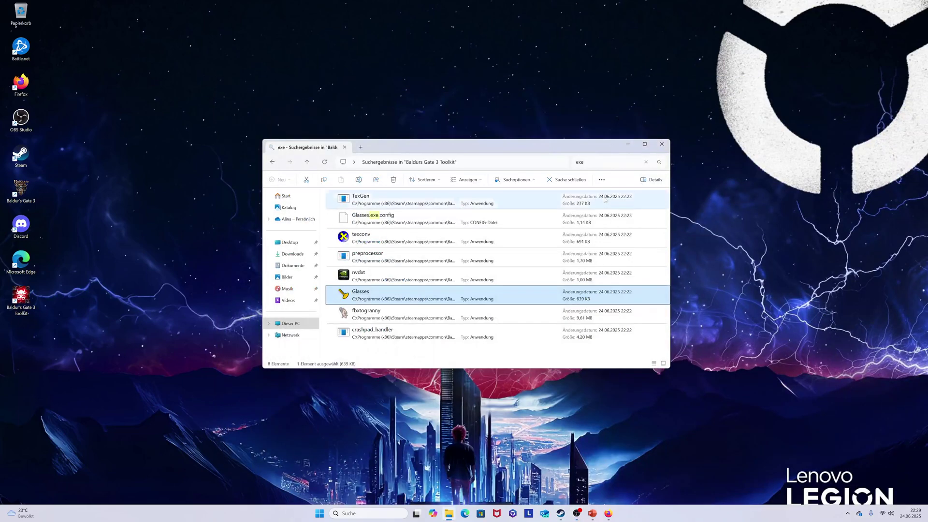
left_click(645, 144)
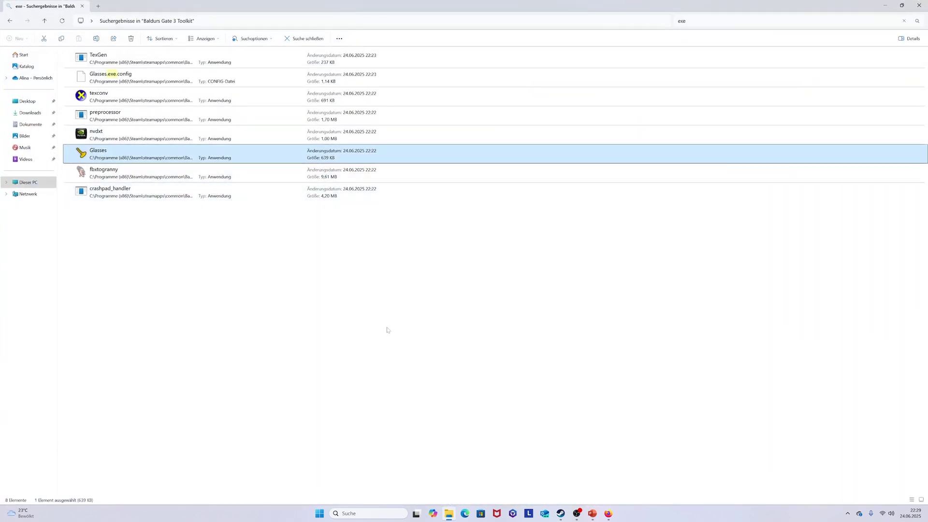
Search the toolkit folder for 'exe' to list 8 results and select Glasses.
left_click(201, 24)
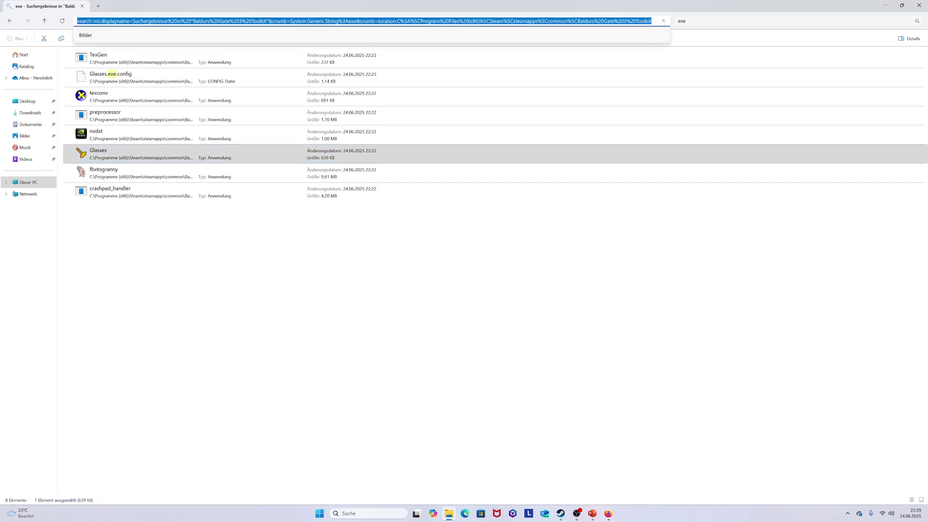
left_click(686, 21)
key("BackSpace")
key("BackSpace")
key("BackSpace")
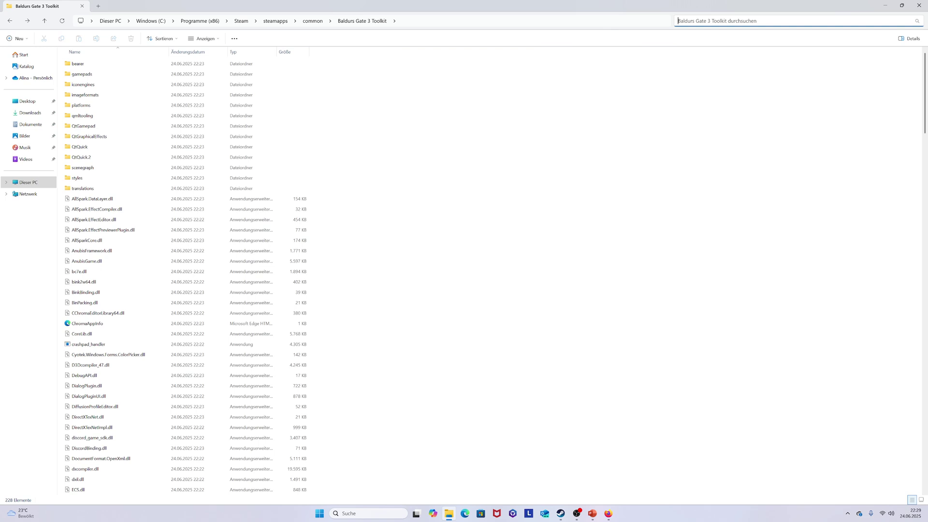
type("exe")
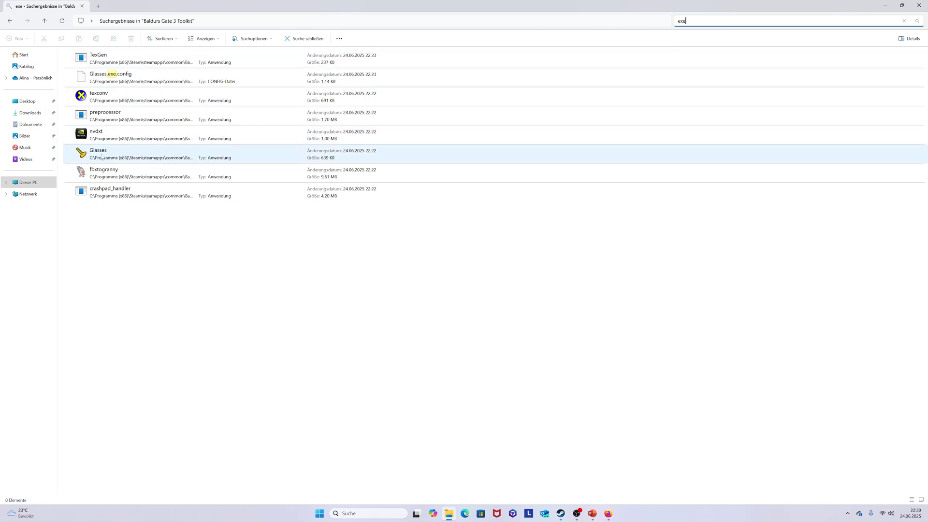
left_click(116, 158)
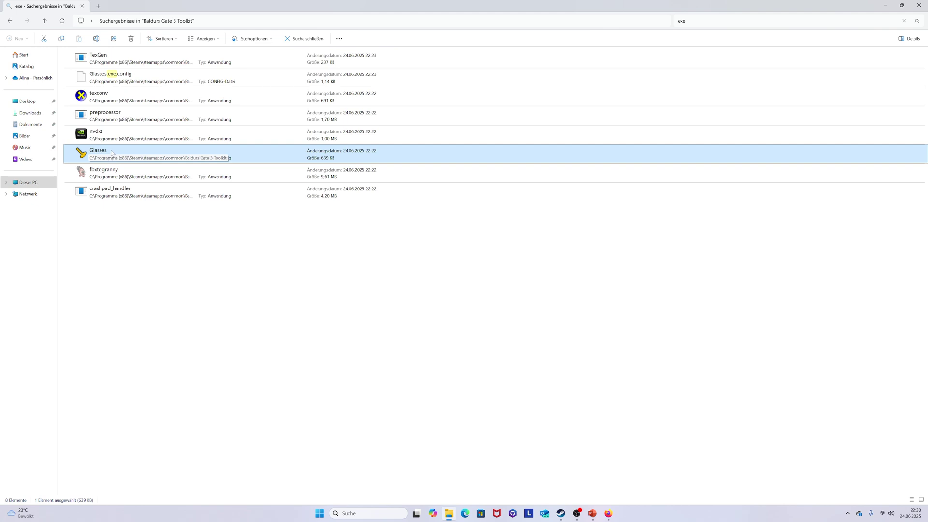
Run the Glasses application from its context menu to start the toolkit.
right_click(111, 153)
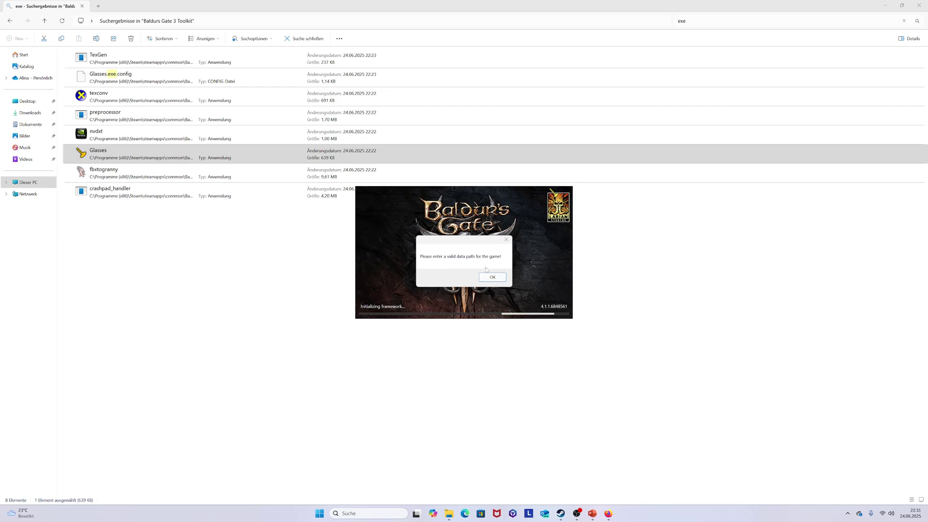
Dismiss the invalid path error and browse to C: > Programme (x86) > Steam.
left_click(486, 276)
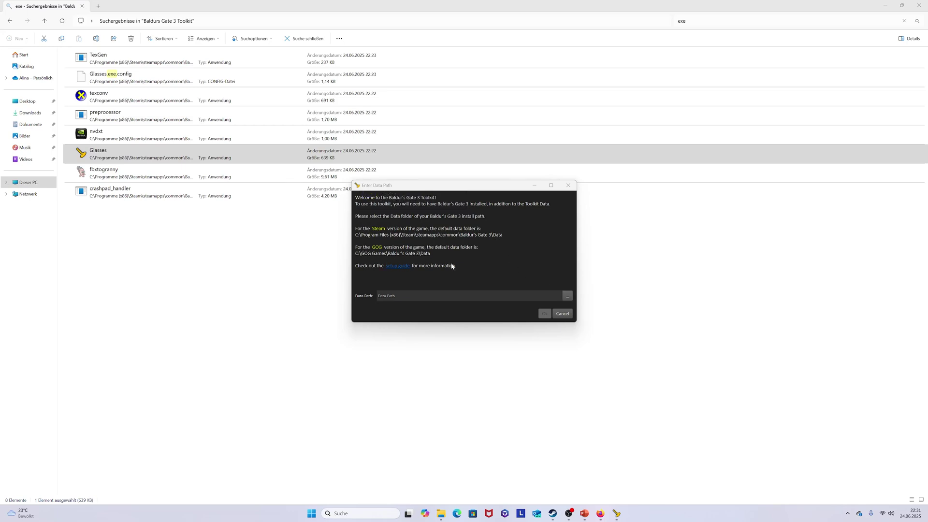
left_click(567, 296)
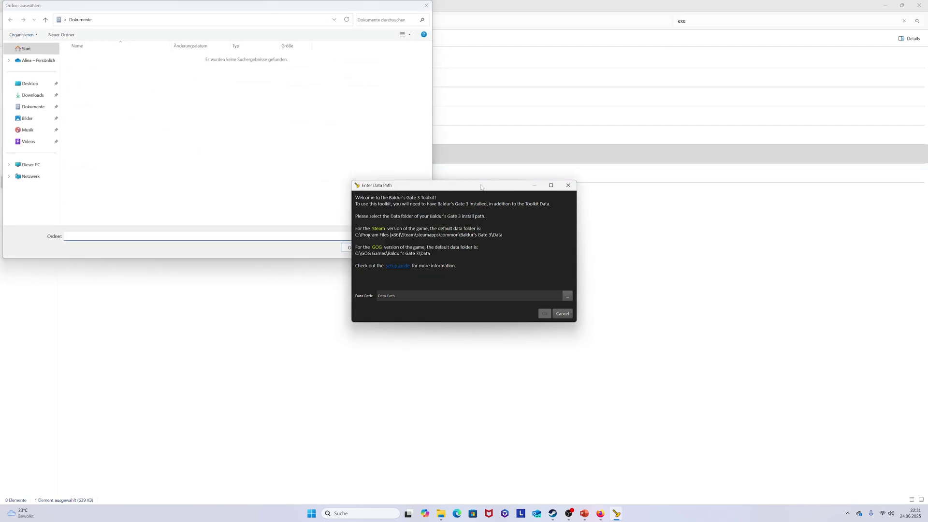
left_click_drag(480, 185, 572, 102)
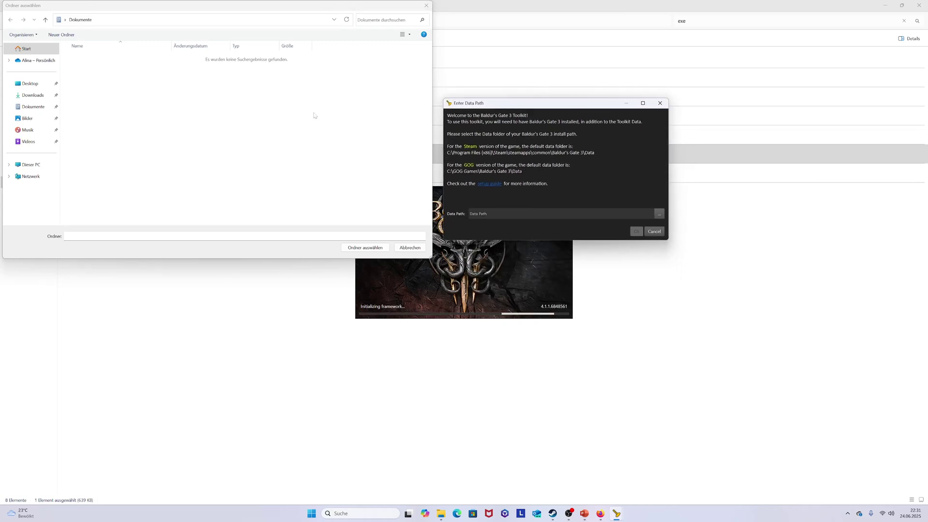
left_click(32, 165)
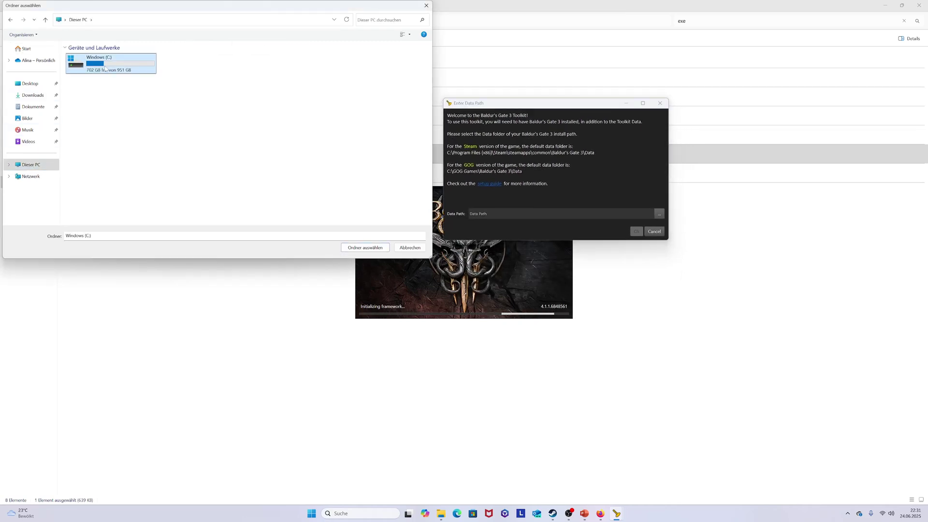
double_click(103, 62)
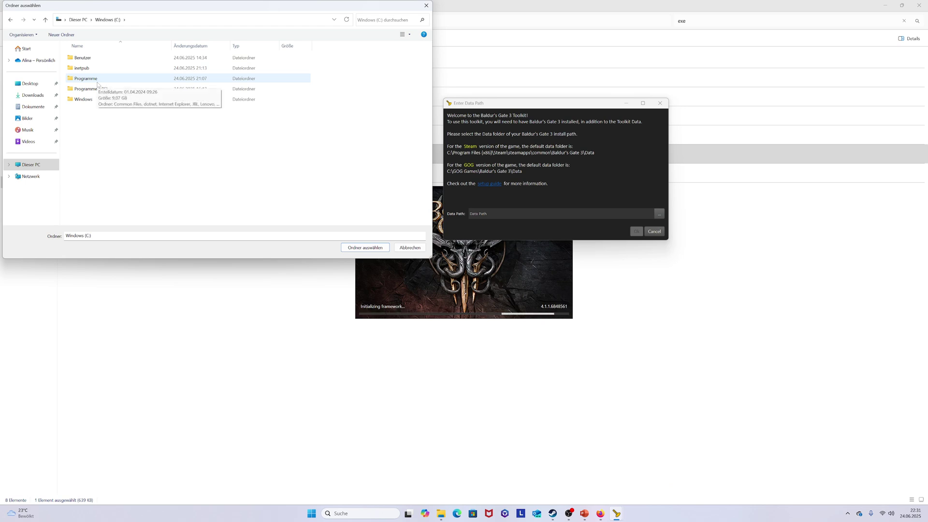
double_click(99, 90)
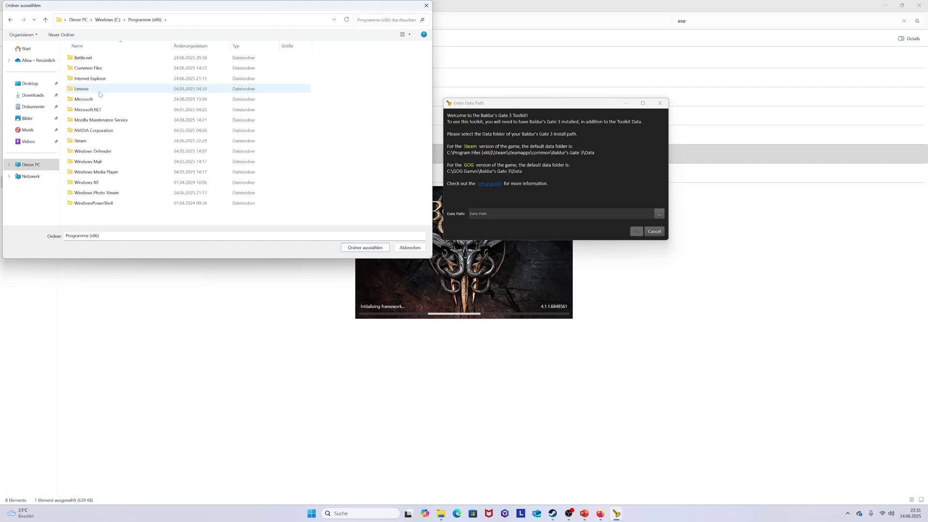
double_click(94, 140)
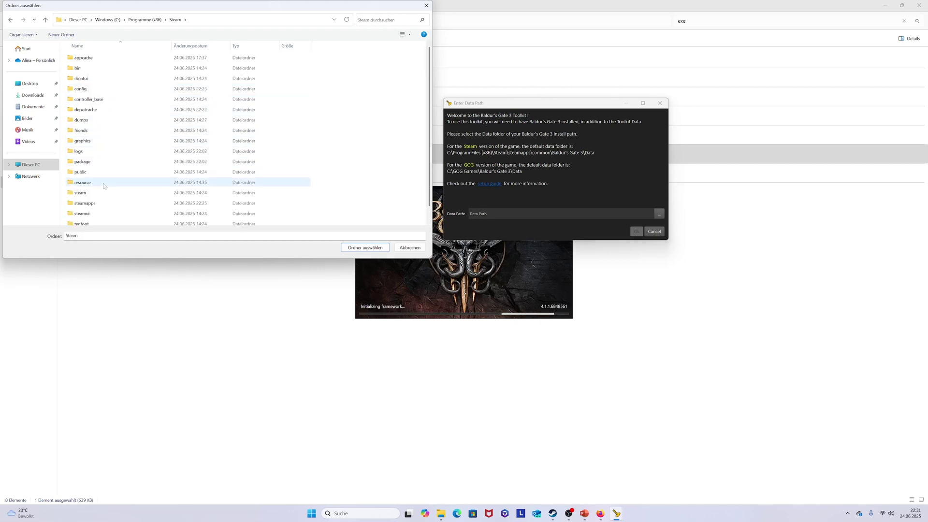
Choose steamapps > common > Baldurs Gate 3 > Data as the data path and accept.
double_click(100, 203)
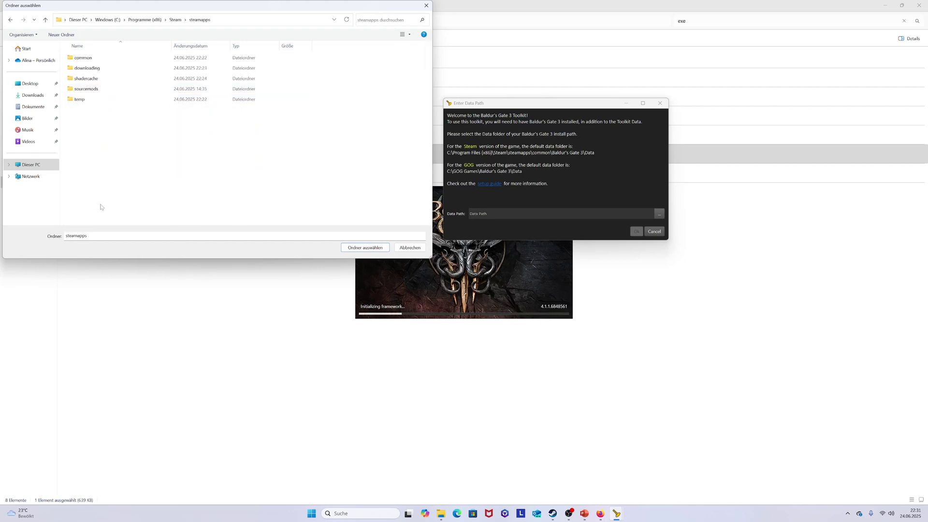
double_click(99, 59)
double_click(99, 59)
left_click(97, 68)
left_click(365, 248)
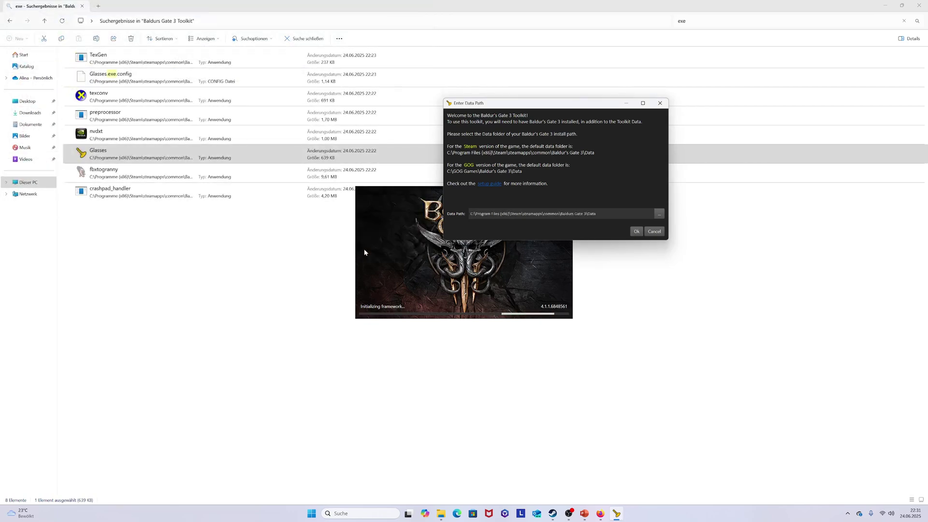
left_click(636, 231)
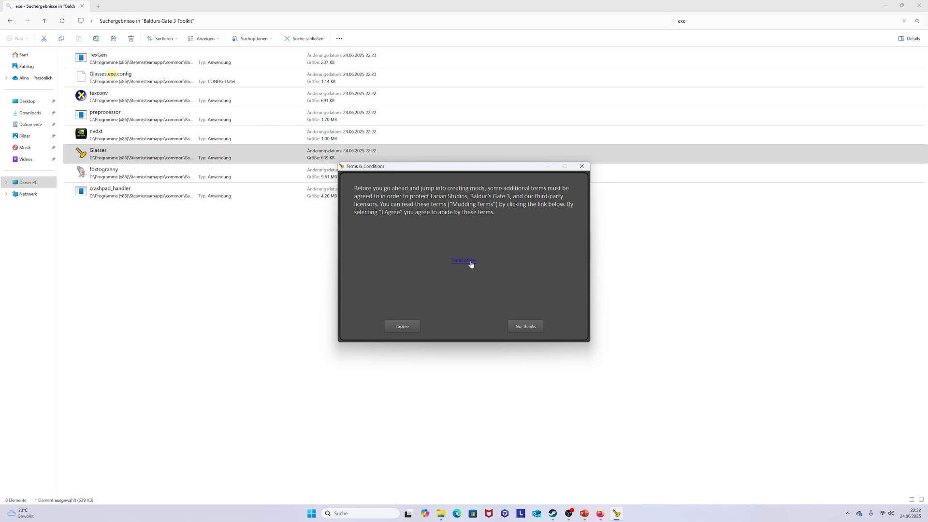
Agree to the Terms & Conditions and wait for the GustavDev project browser.
left_click(415, 324)
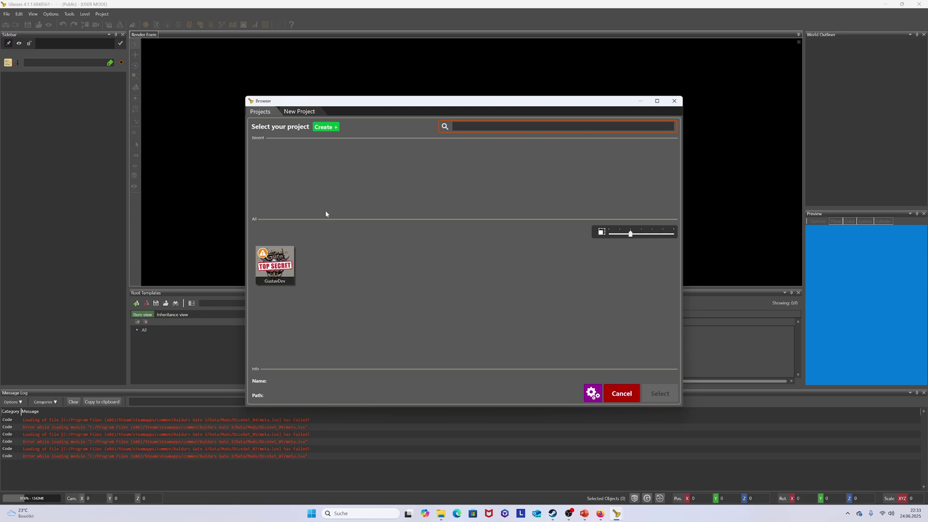
Enter ASE_NR_Angels as the New Project name and create it.
left_click(299, 112)
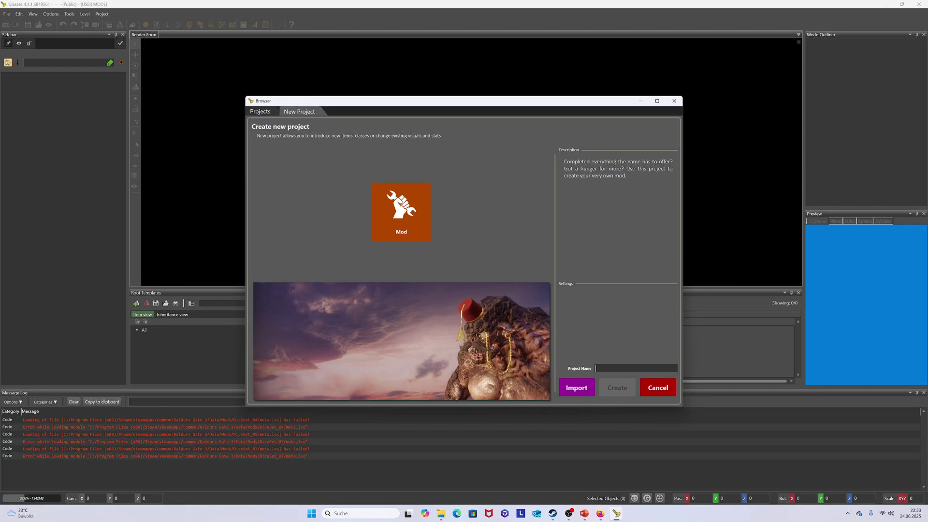
type("ASE_NR_")
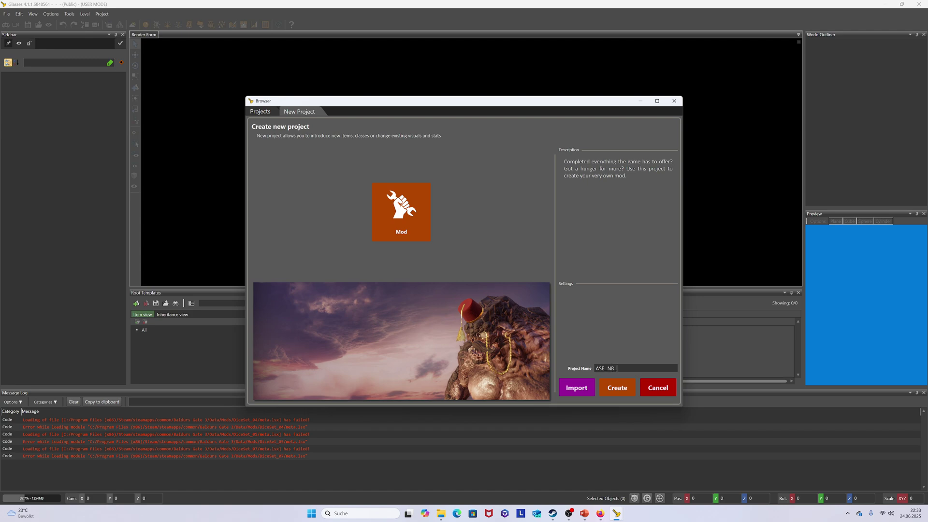
type("Angels")
left_click(625, 387)
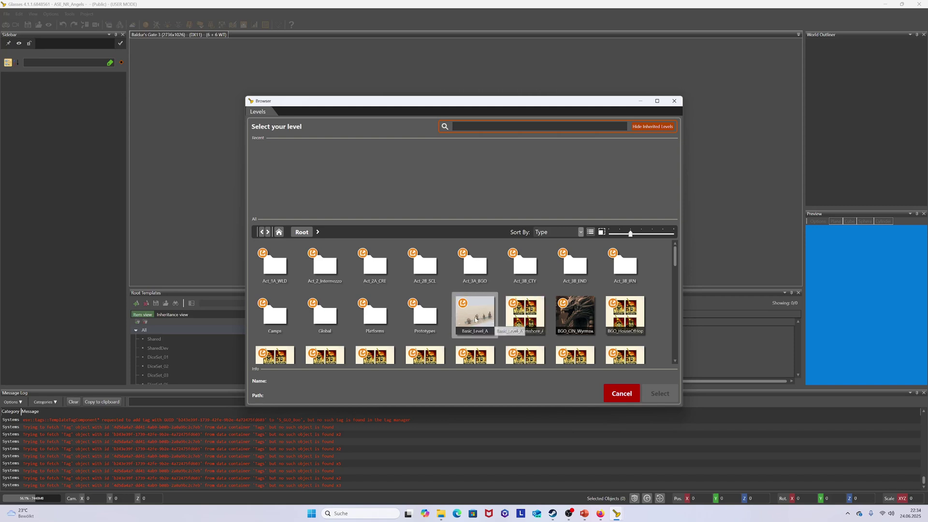
Select the Basic_Level_A thumbnail and open it in the editor.
left_click(479, 317)
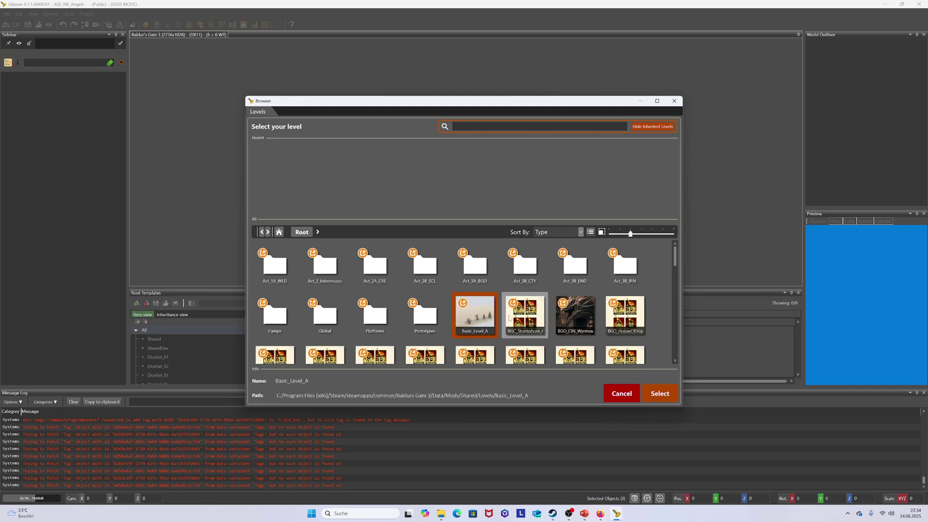
left_click(664, 393)
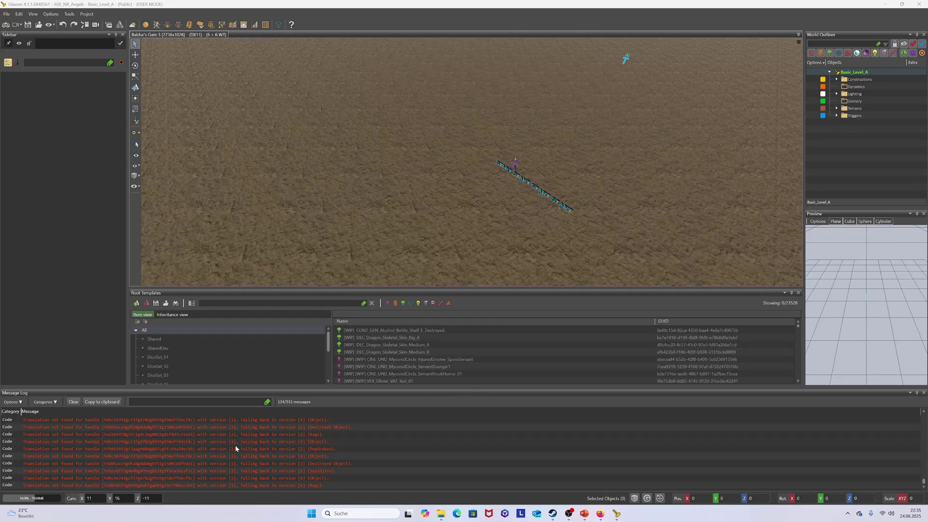
Clear and shrink the Message Log, giving the Root Templates list more room.
left_click(73, 402)
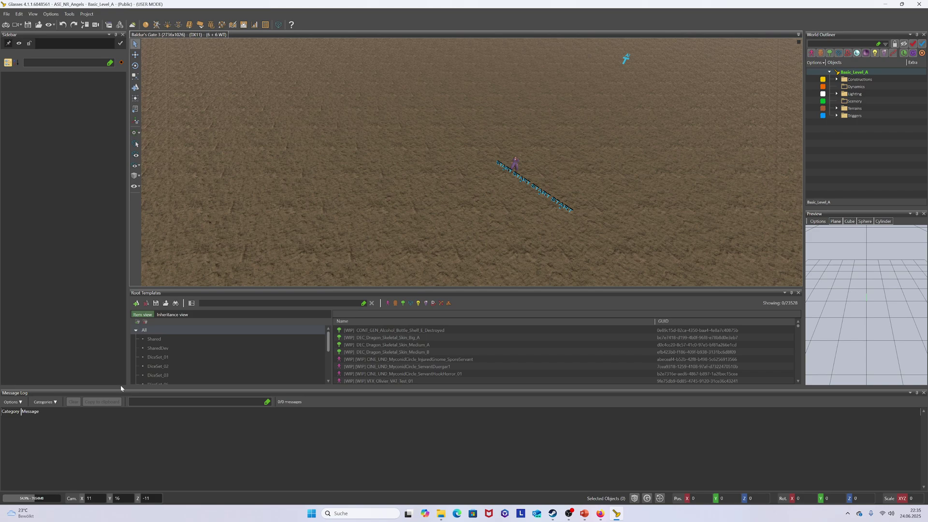
left_click_drag(120, 388, 130, 482)
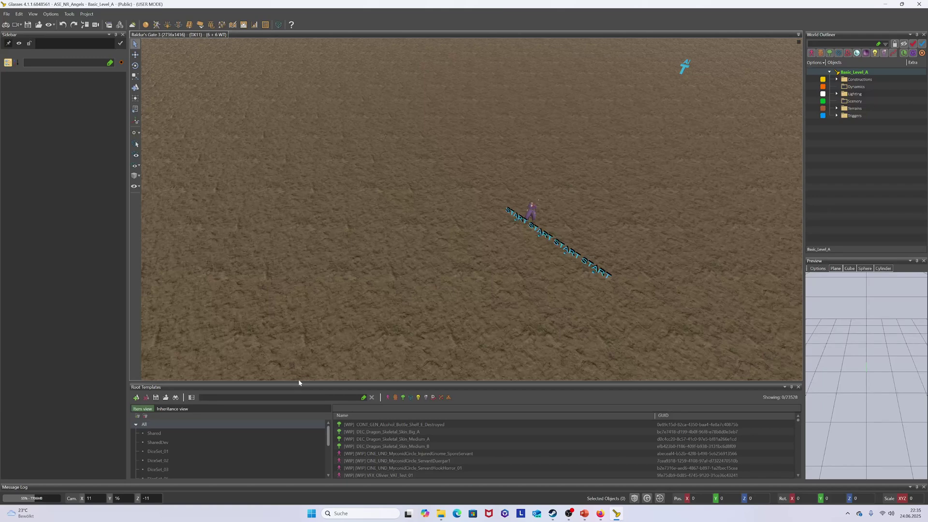
left_click(319, 335)
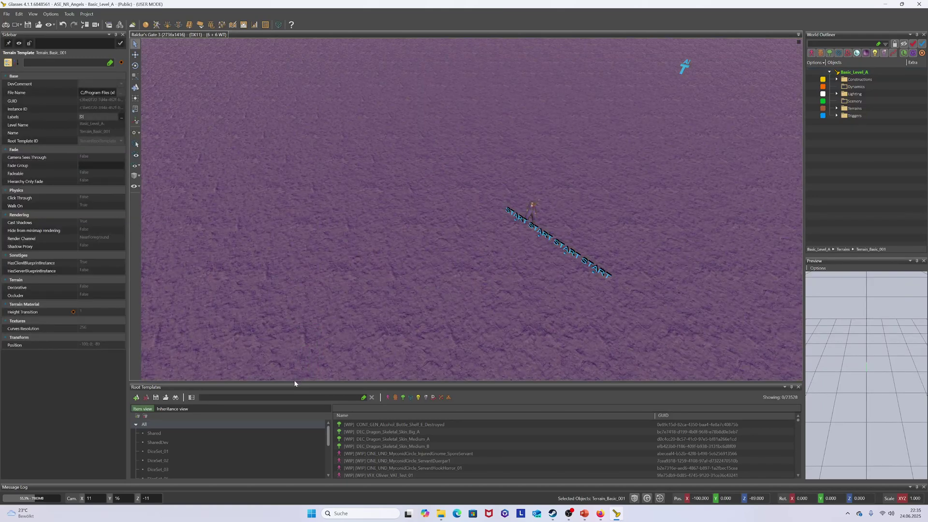
left_click_drag(295, 381, 317, 262)
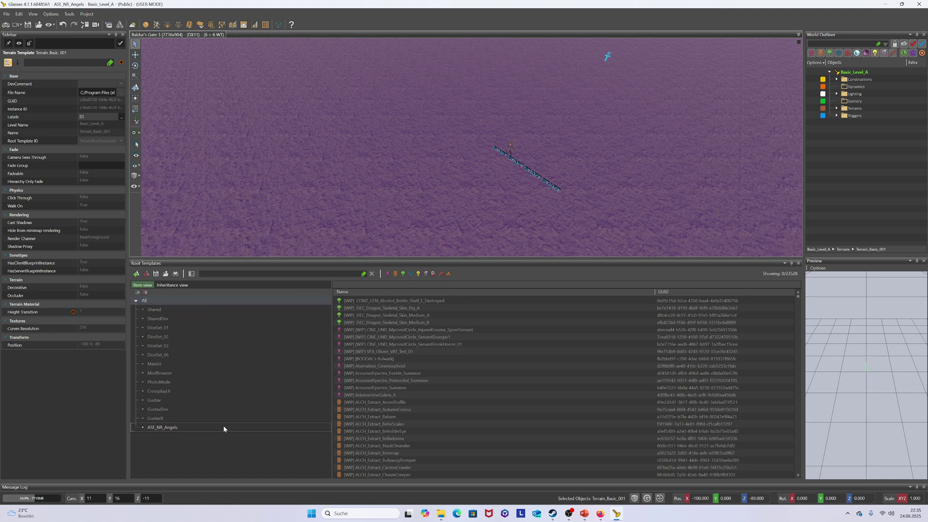
Select All in the template tree to list all 23528 root templates.
left_click(207, 428)
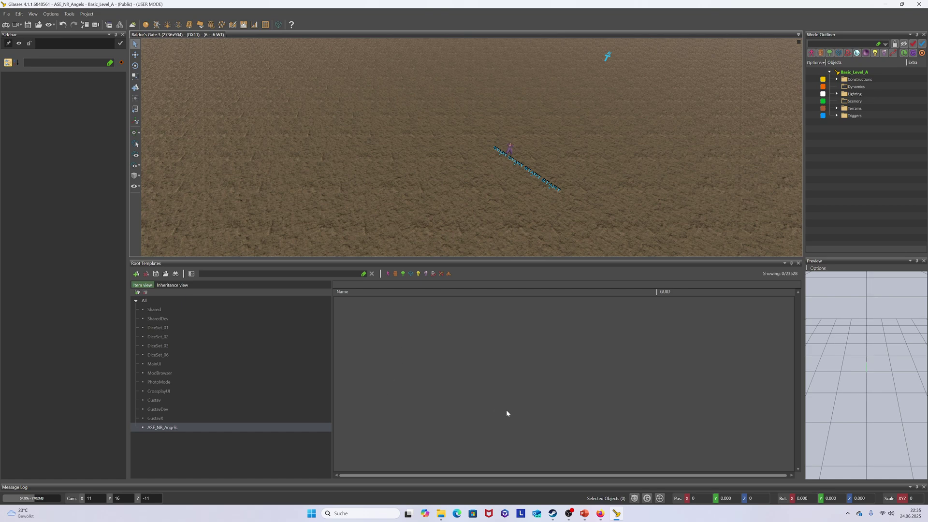
left_click(191, 303)
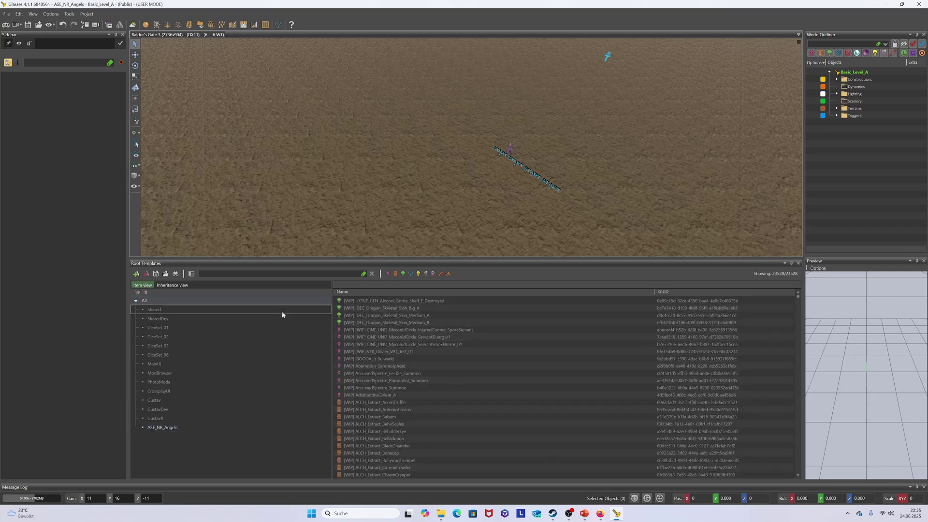
scroll(429, 316, "down", 20)
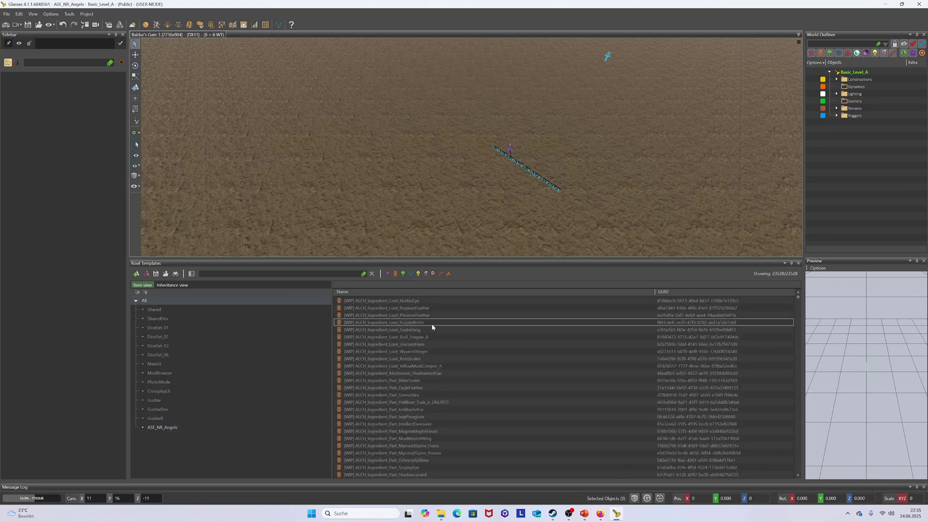
scroll(432, 327, "down", 7)
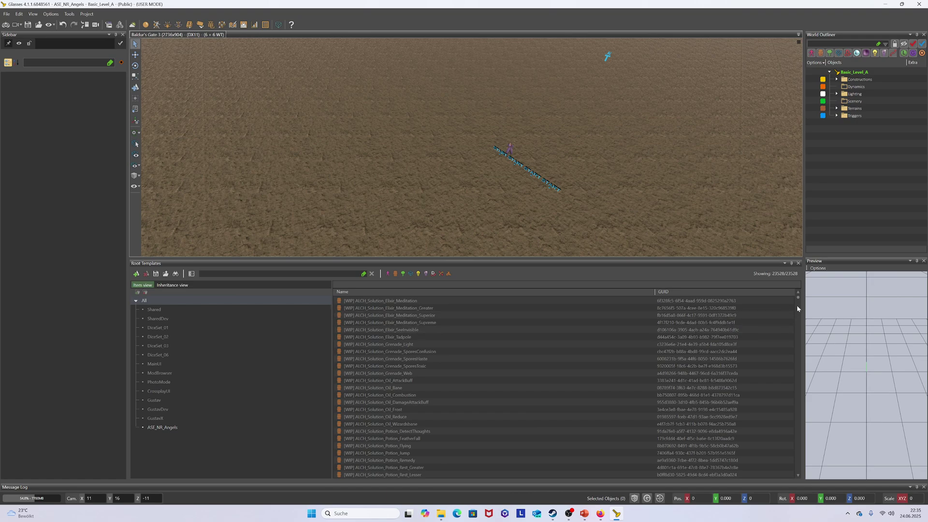
left_click_drag(799, 297, 793, 275)
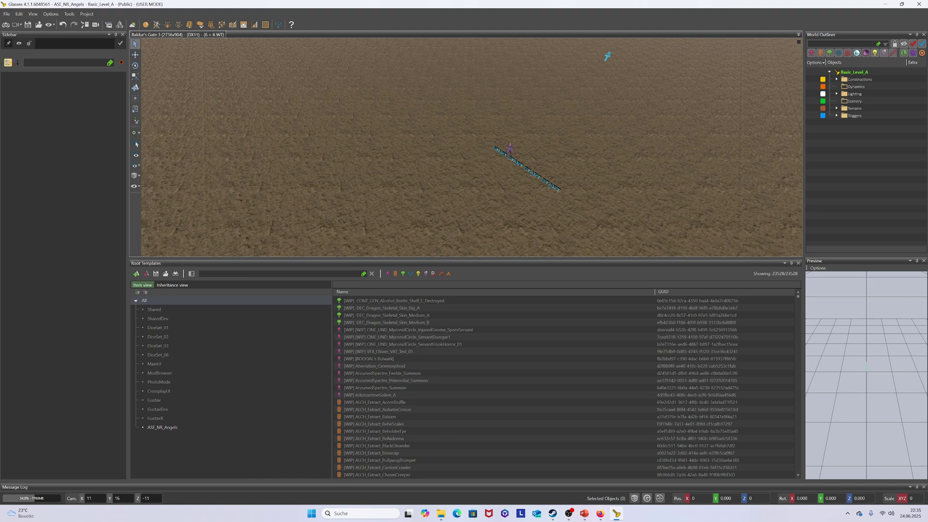
Filter templates by 'goblin', preview BASE_Children_Goblins and enlarge the 3D view.
type("goblin")
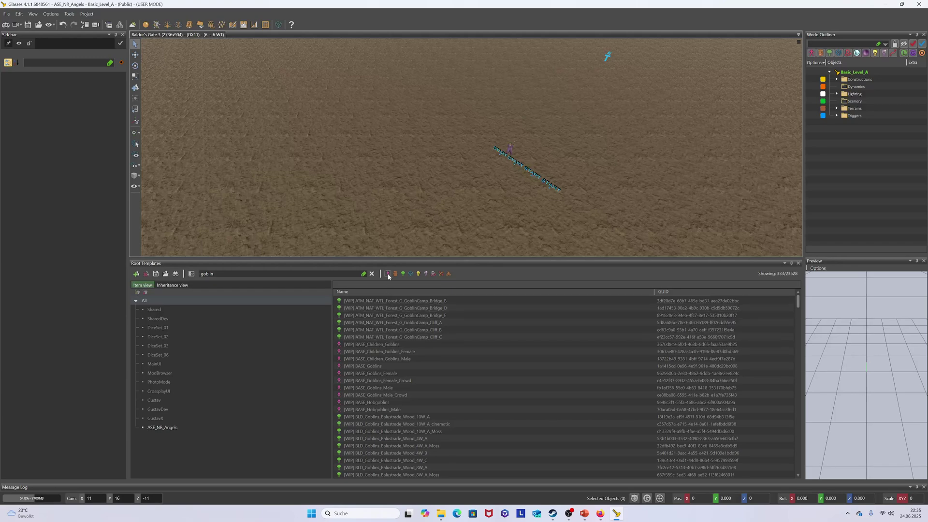
left_click(372, 344)
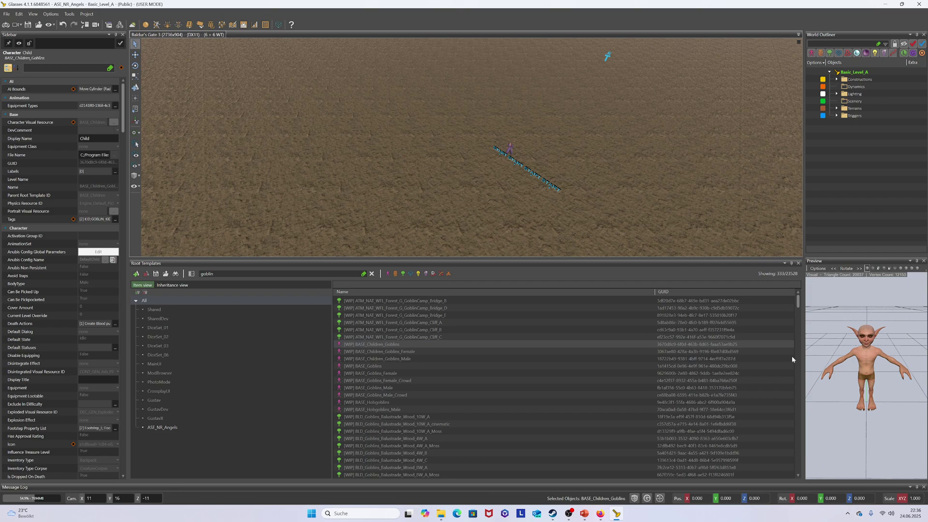
left_click_drag(441, 262, 438, 360)
left_click_drag(801, 301, 862, 300)
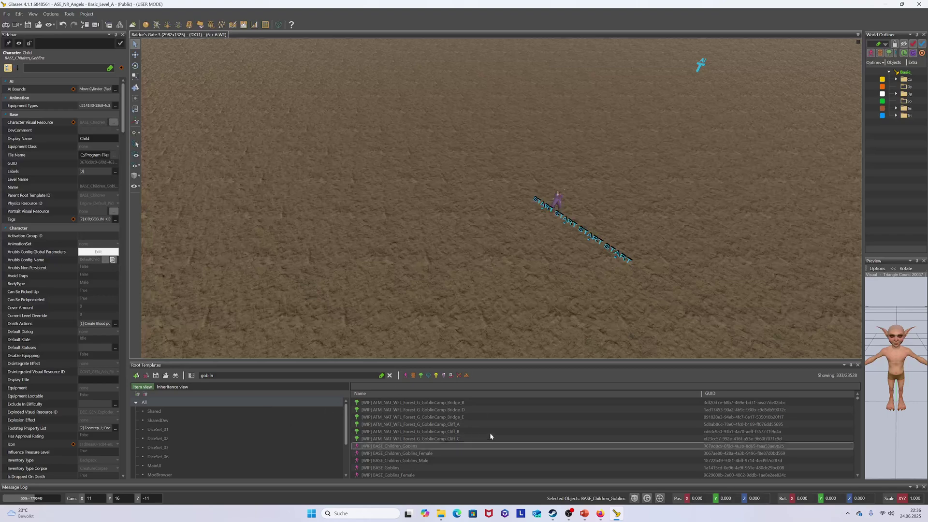
Preview GoblinCamp_Bridge_B, GoblinCamp_Cliff_A and BLD_Goblins_Balustrade_Wood_8W_B, rotating the view.
left_click(450, 403)
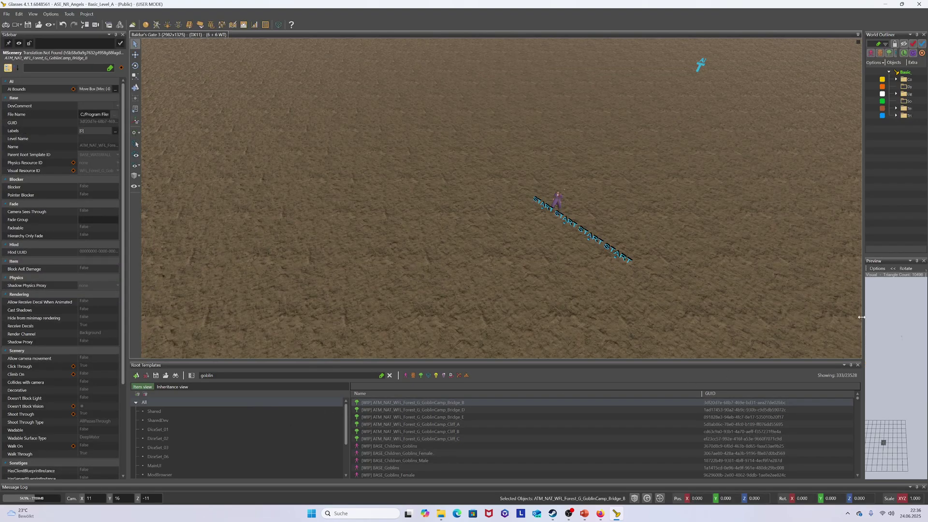
left_click_drag(862, 320, 765, 335)
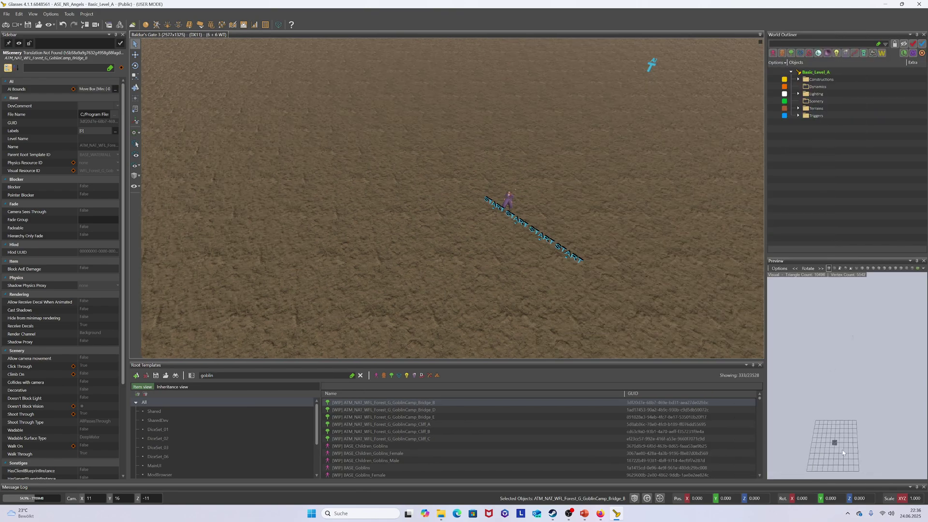
left_click_drag(846, 381, 843, 410)
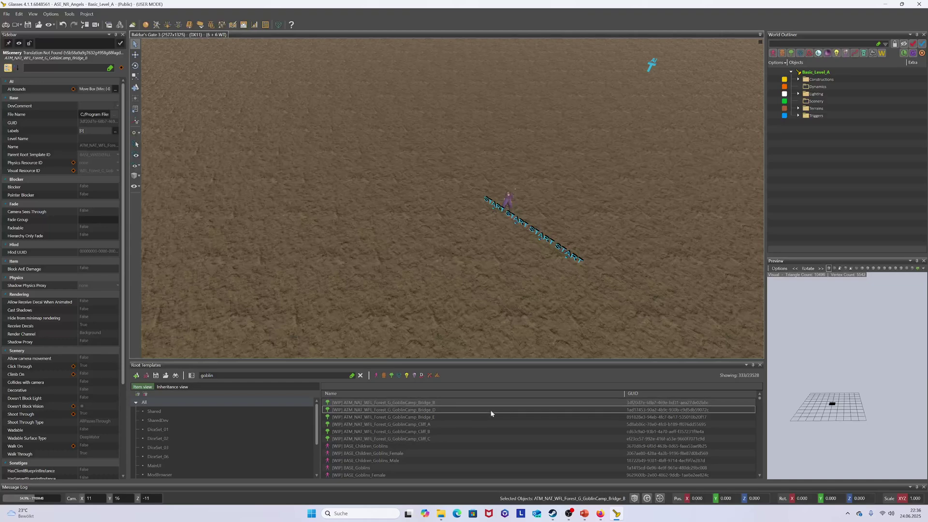
left_click(436, 425)
scroll(435, 428, "down", 5)
left_click(751, 430)
left_click_drag(850, 376, 822, 375)
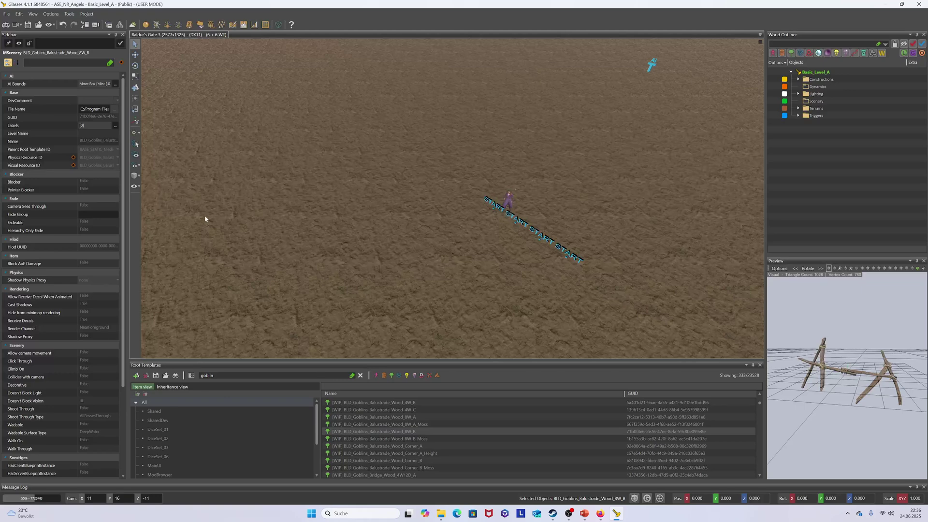
left_click_drag(126, 218, 207, 219)
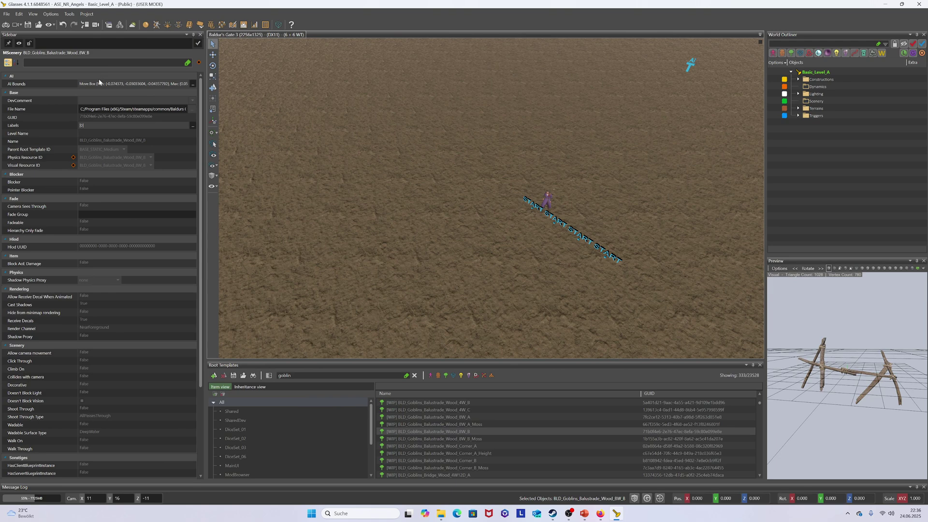
scroll(99, 80, "down", 5)
scroll(97, 106, "down", 2)
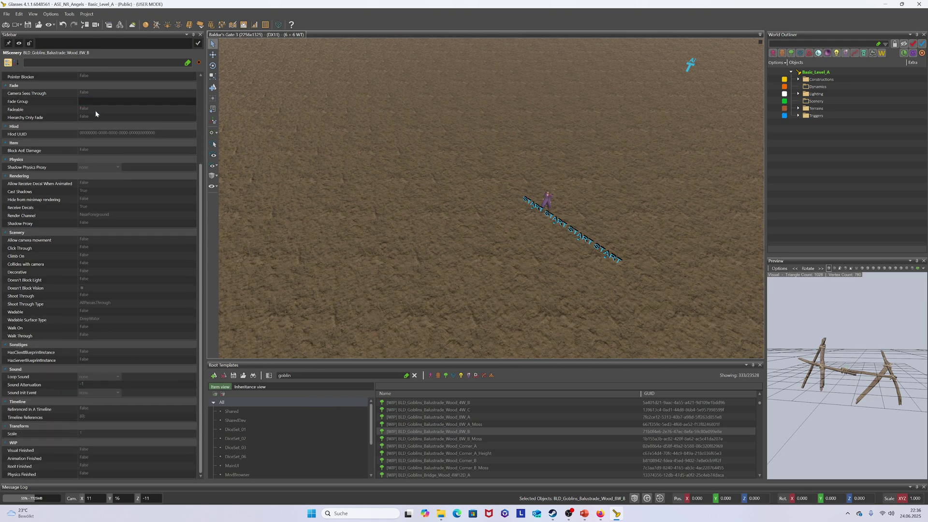
scroll(439, 417, "up", 5)
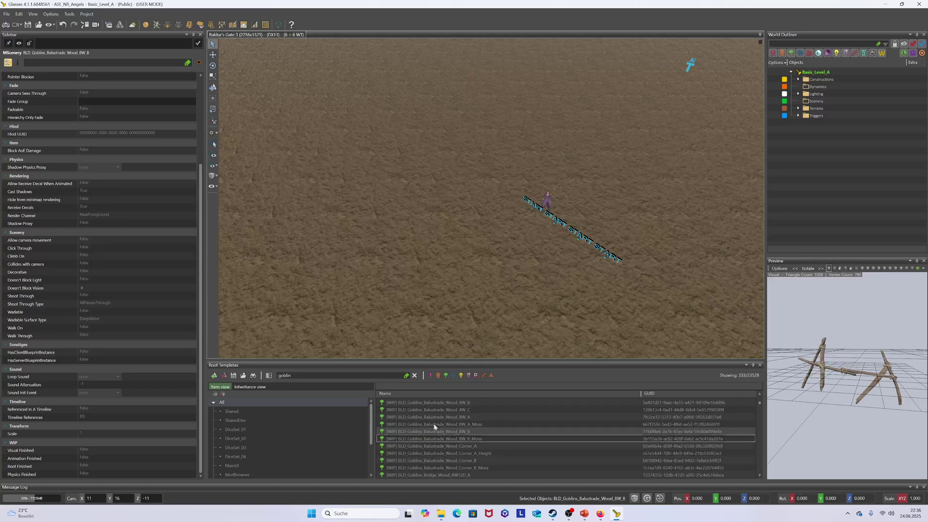
scroll(429, 450, "down", 1)
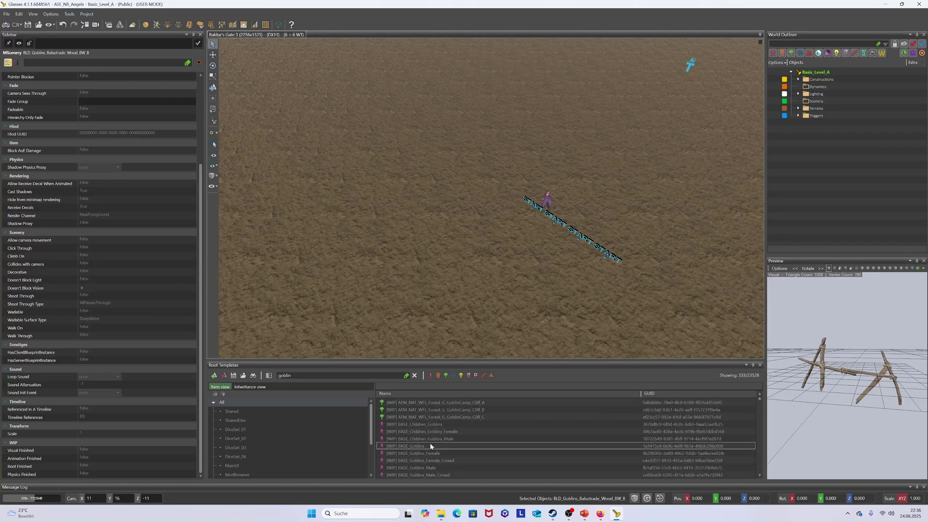
left_click(434, 424)
scroll(165, 295, "up", 10)
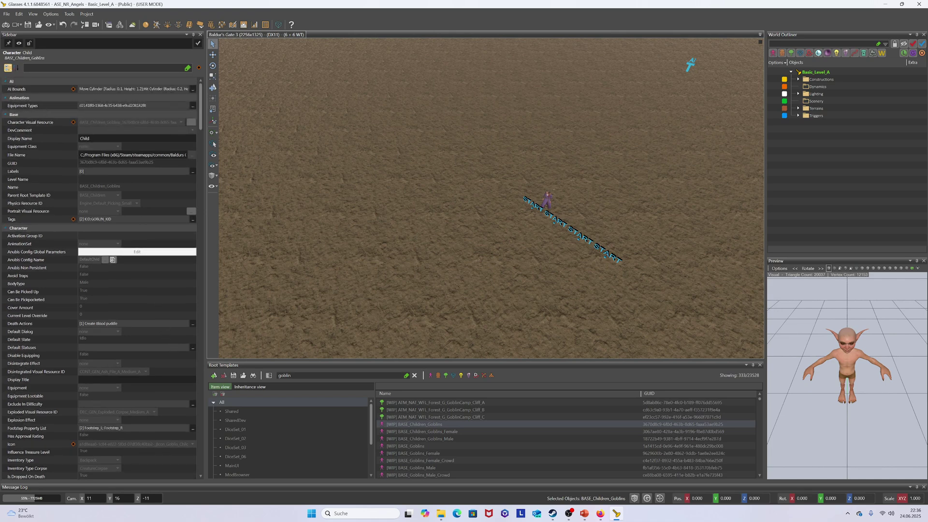
left_click(80, 139)
scroll(139, 364, "down", 7)
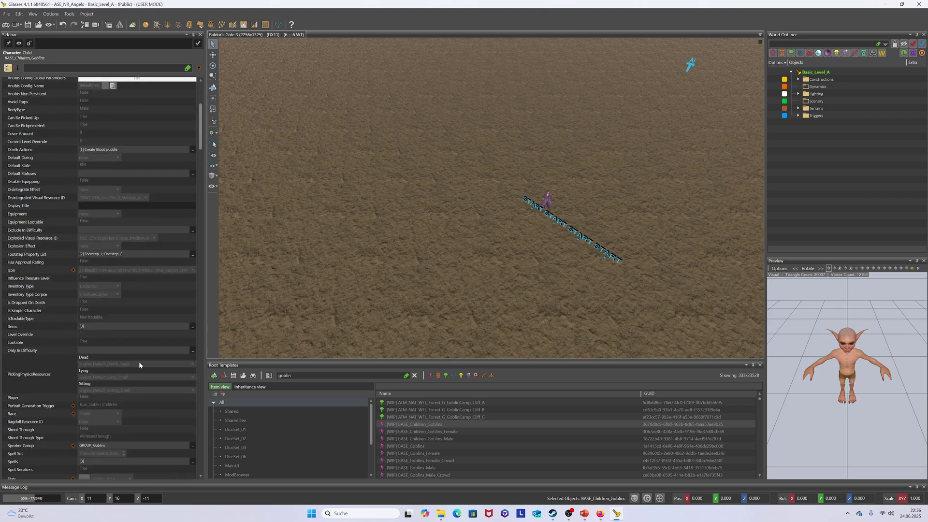
scroll(139, 364, "down", 10)
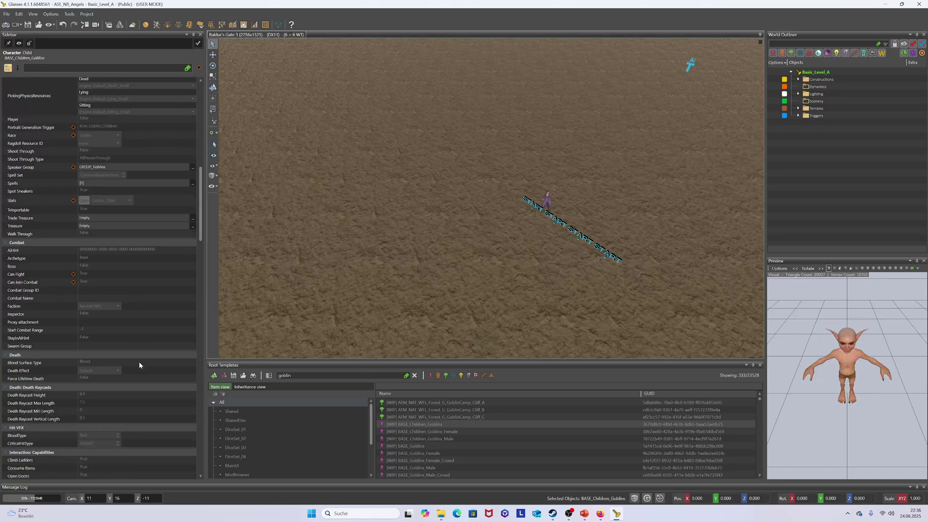
scroll(139, 365, "up", 12)
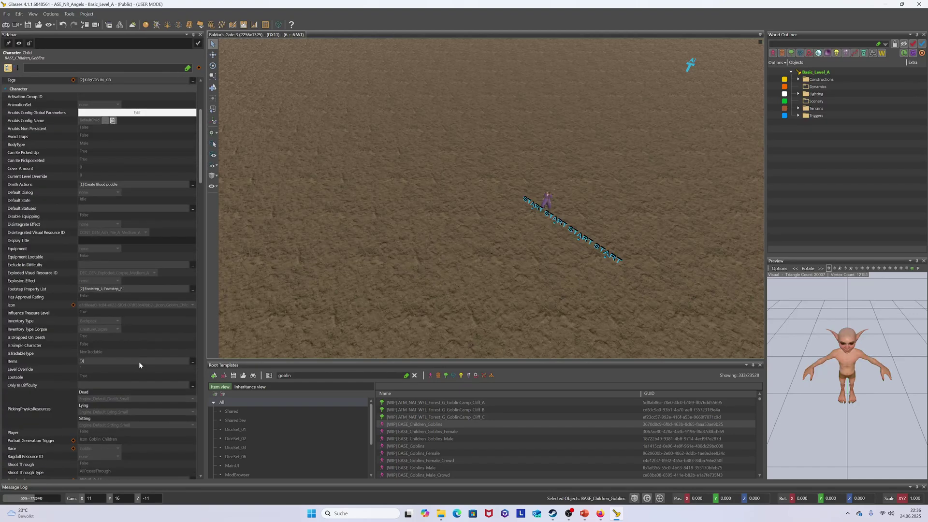
scroll(139, 364, "up", 5)
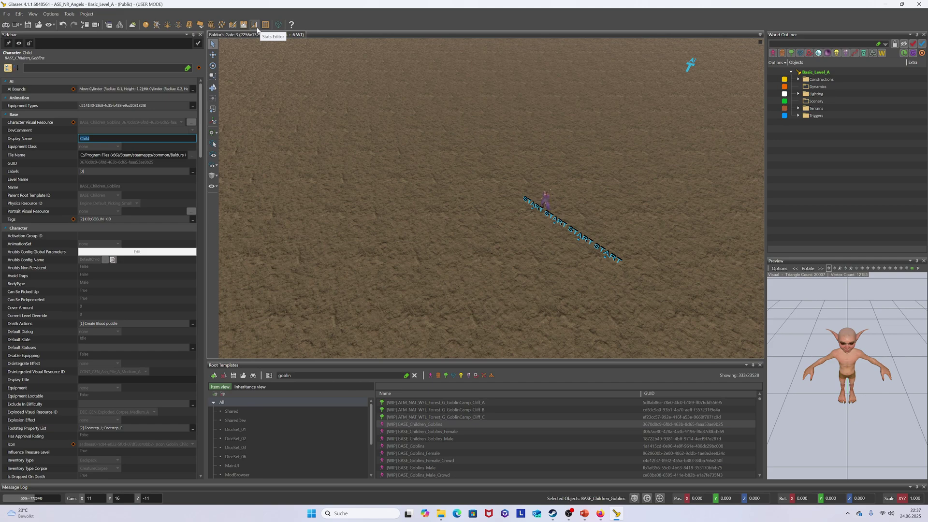
Open the Stats Editor and expand the ASE_NR_Angels project's stat categories.
left_click(256, 28)
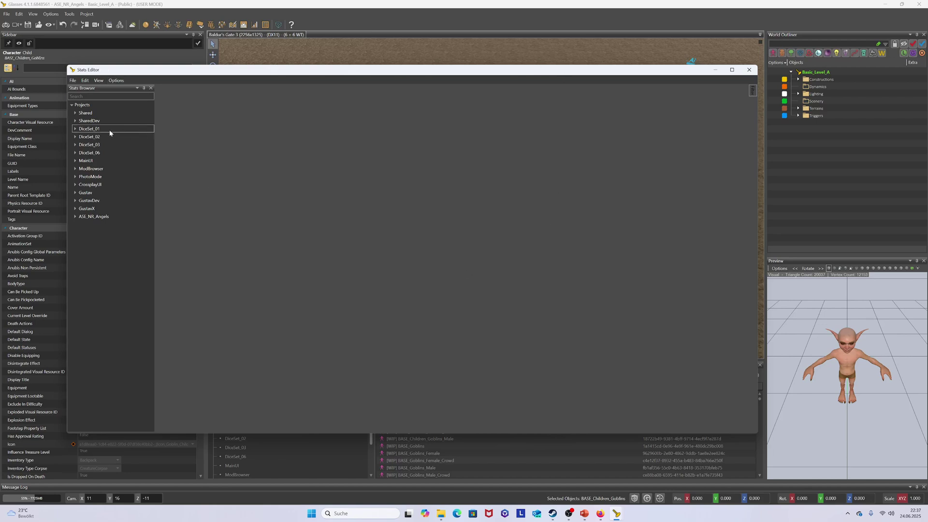
left_click(88, 105)
left_click(74, 217)
left_click(74, 216)
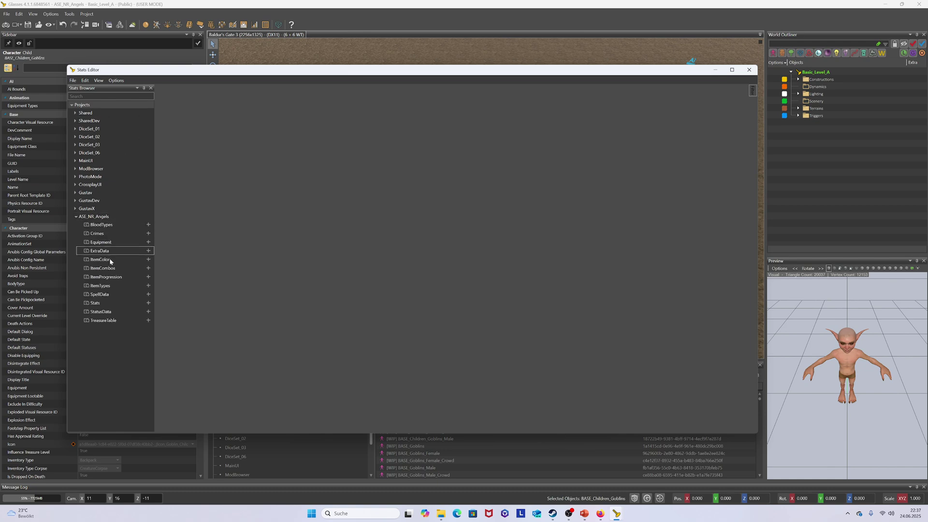
Check SpellData's spell types without adding an entry, then show the Find panel.
left_click(111, 296)
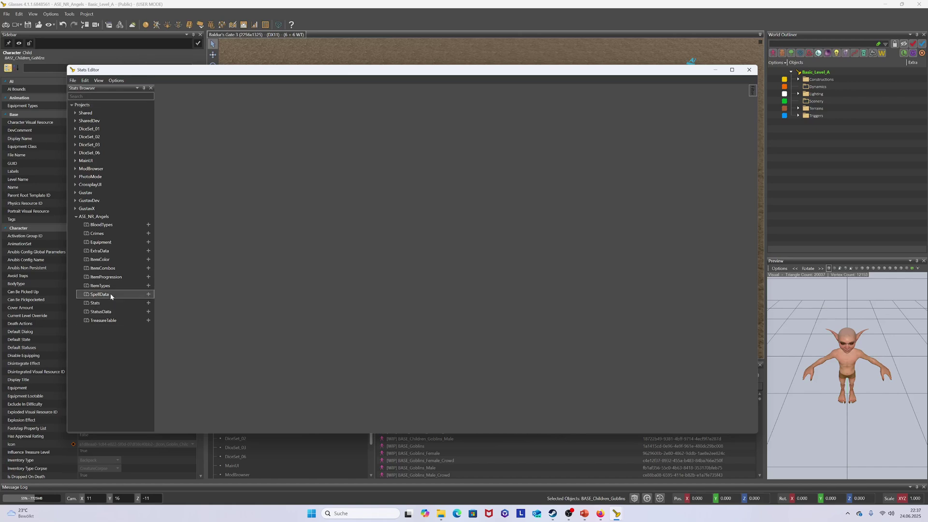
left_click(148, 294)
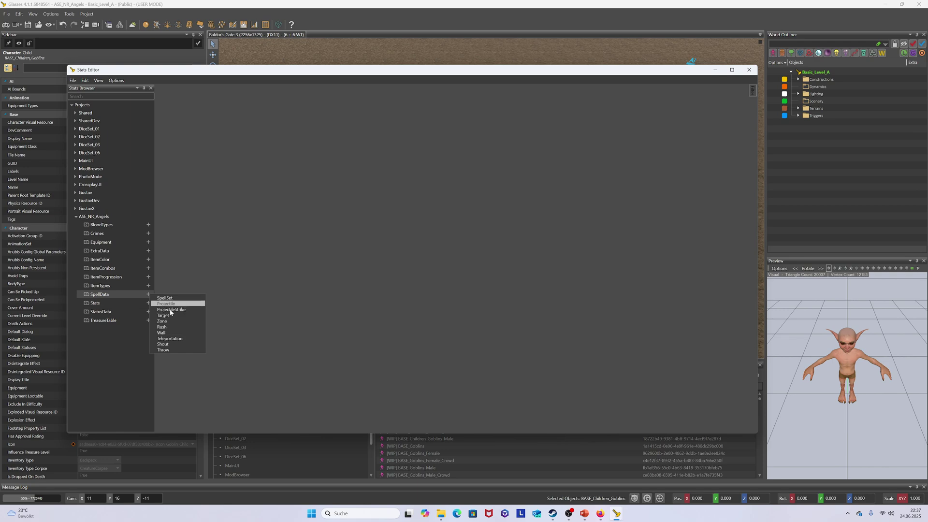
left_click(115, 294)
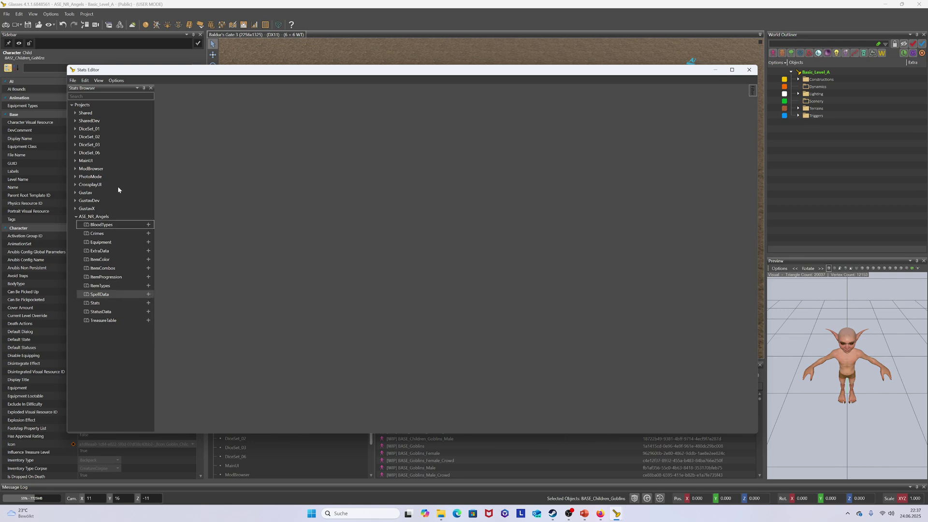
left_click(99, 81)
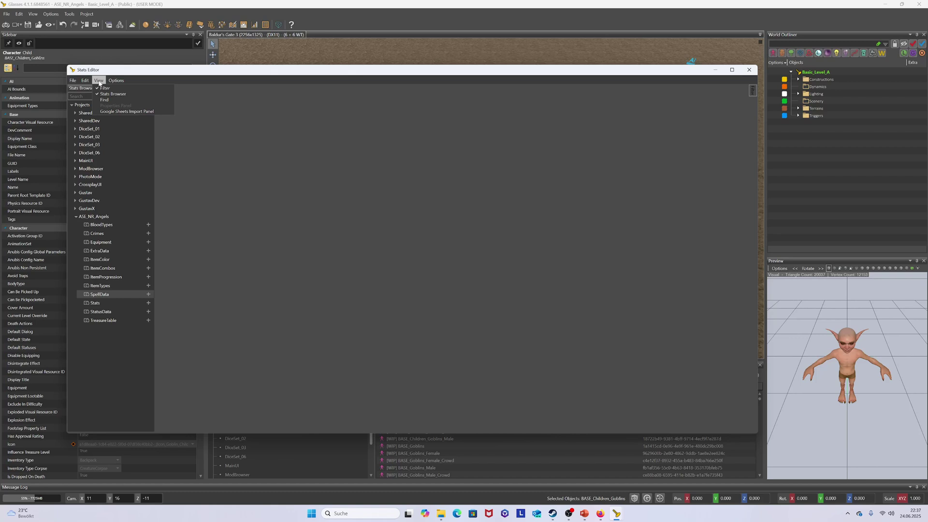
left_click(104, 99)
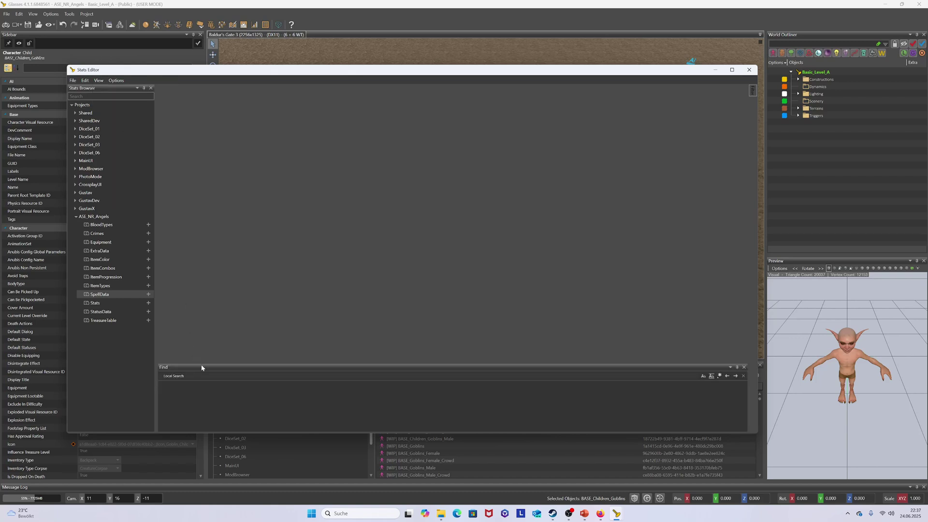
Enlarge the Find panel and run a Global Search for 'fireball'.
left_click_drag(201, 363, 216, 262)
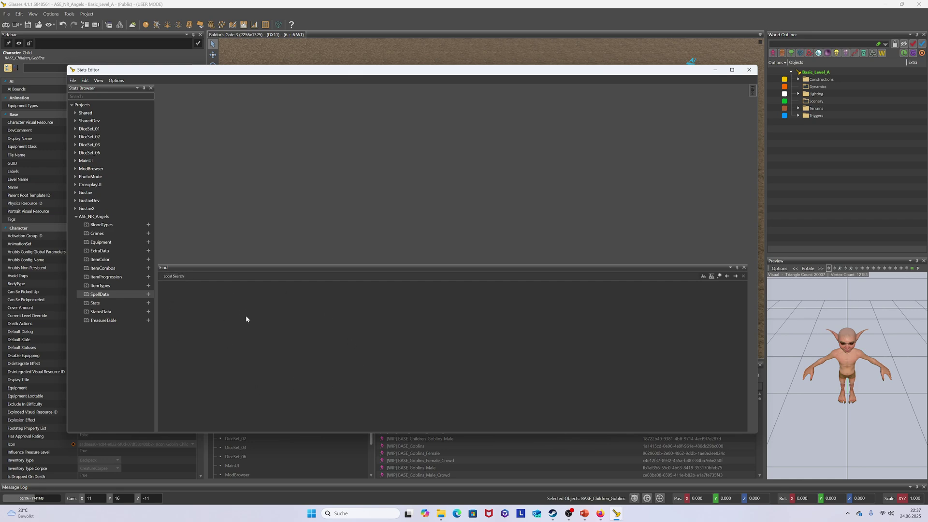
left_click(174, 276)
left_click(230, 276)
key("Return")
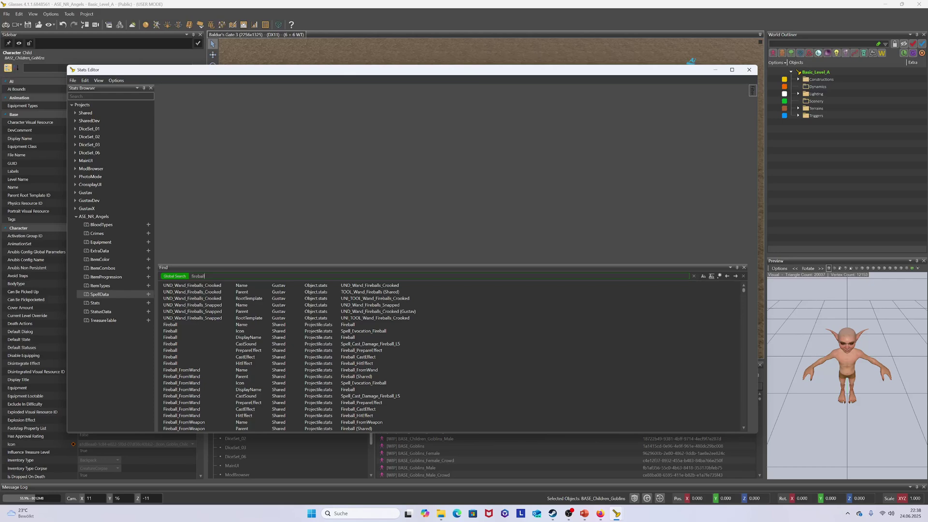
Open the Fireball result in Projectile (Shared) and scroll through its fields.
left_click(192, 323)
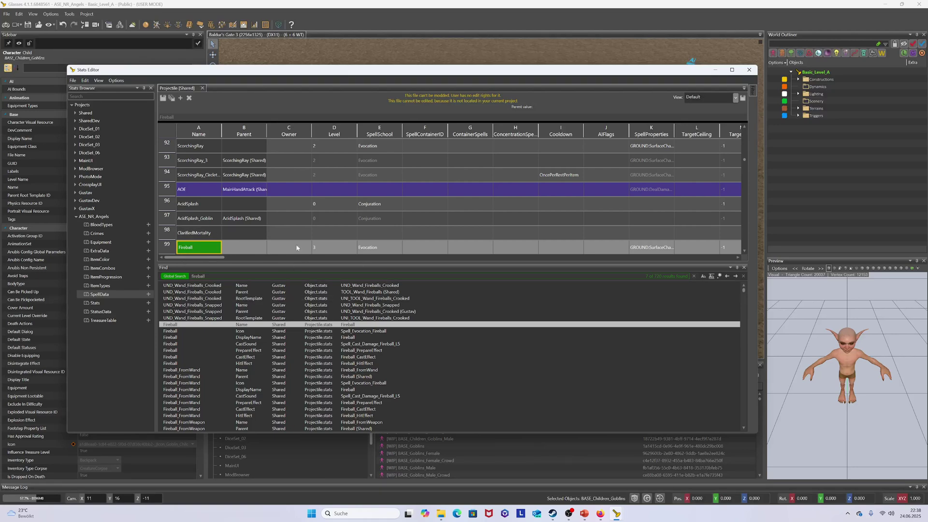
scroll(318, 338, "down", 3)
scroll(319, 368, "down", 15)
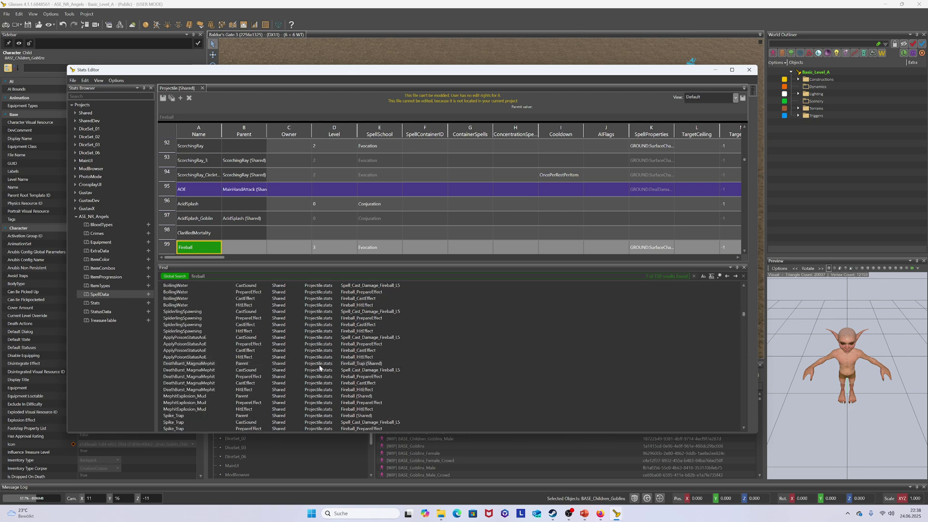
scroll(319, 367, "down", 20)
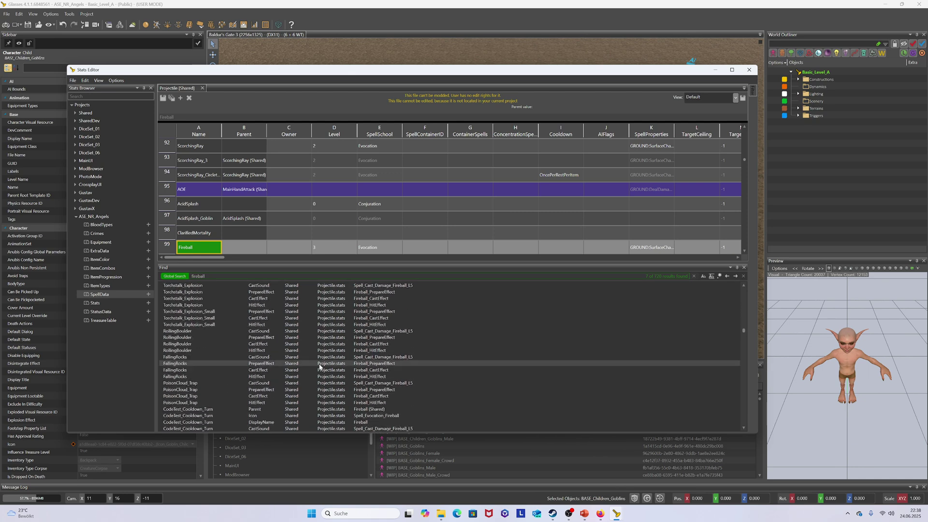
scroll(320, 368, "down", 6)
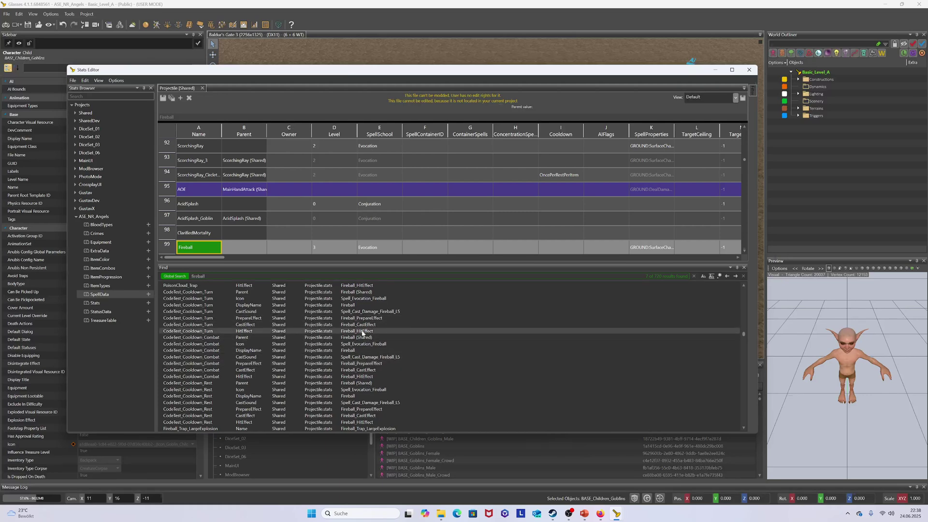
scroll(362, 332, "up", 10)
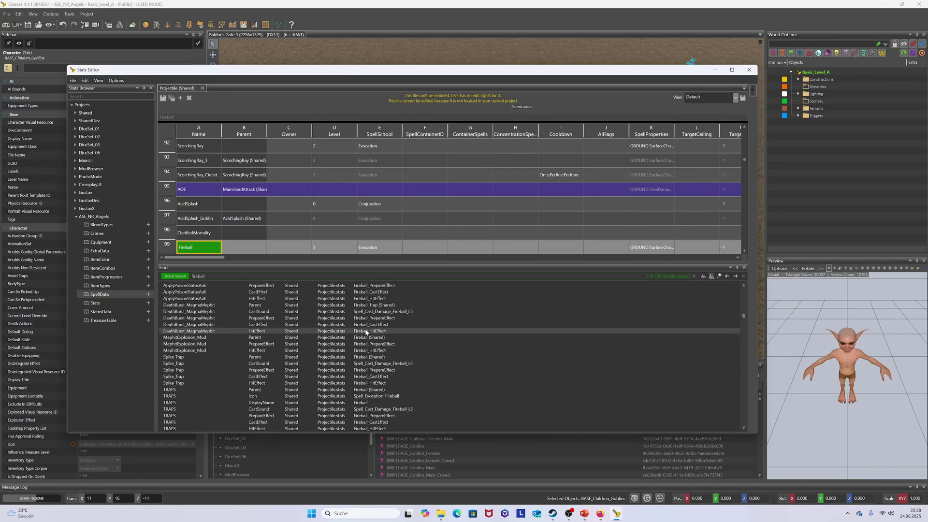
scroll(366, 332, "up", 8)
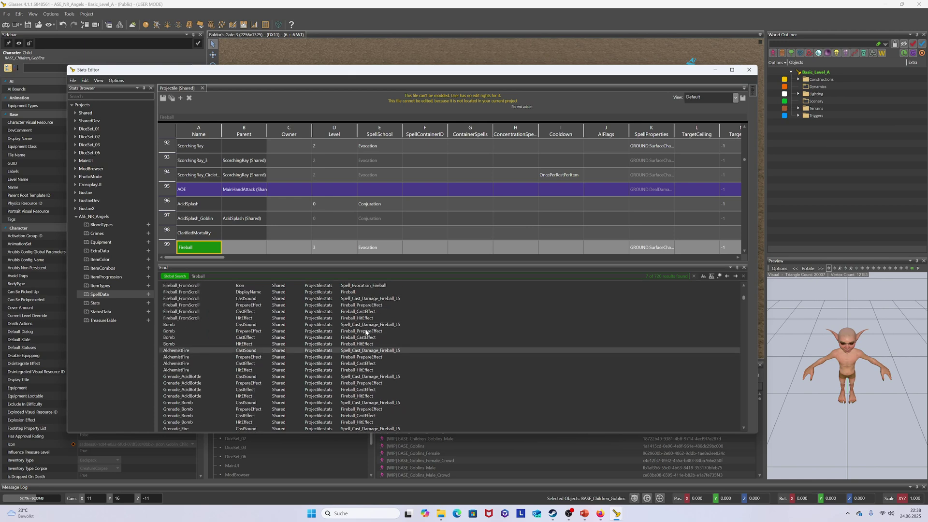
scroll(366, 332, "up", 6)
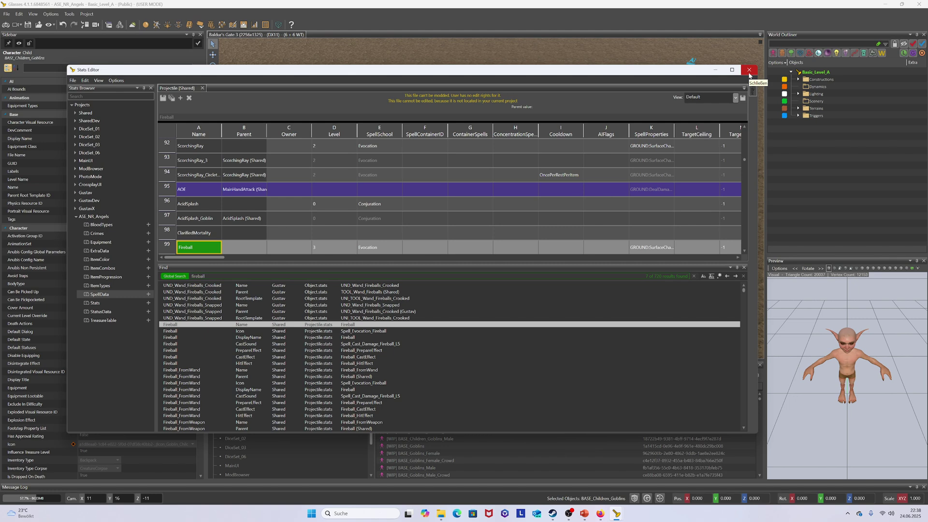
Close the Stats Editor and review the Dependencies and Conflicts tabs of Project Settings.
left_click(748, 71)
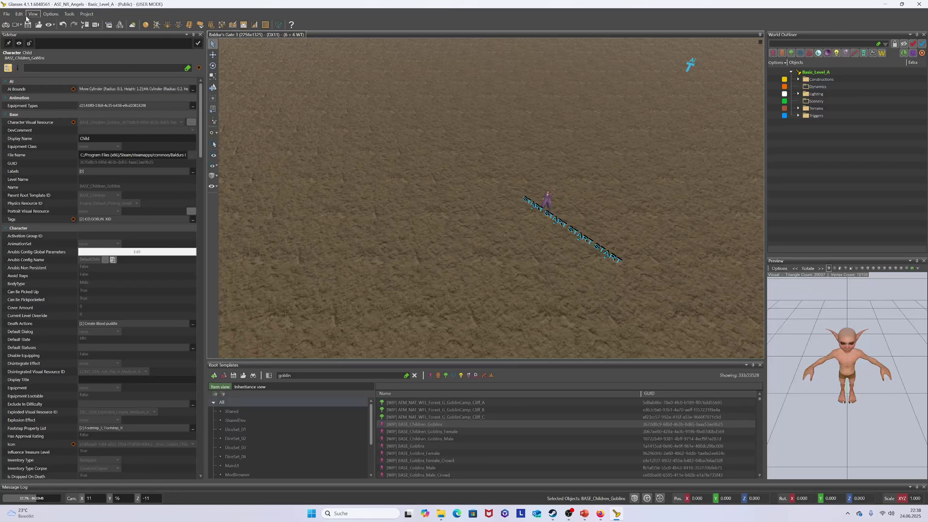
left_click(88, 14)
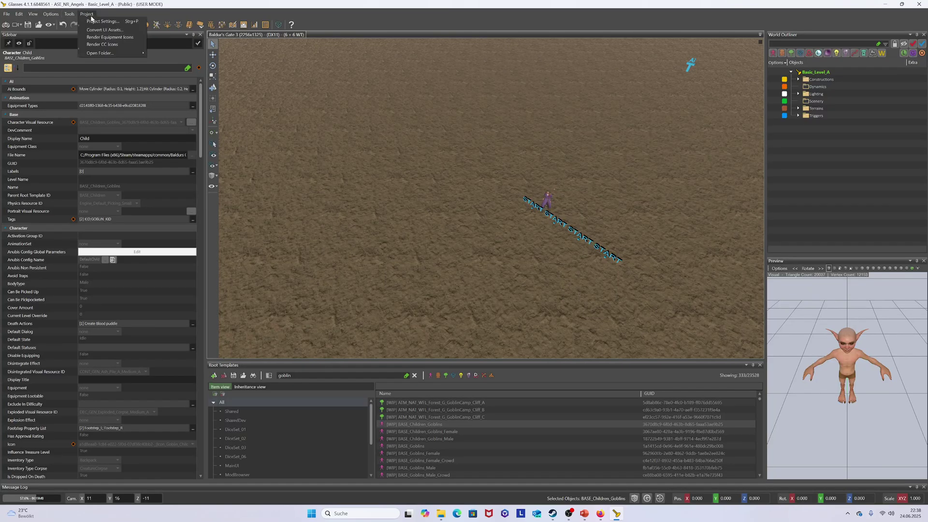
left_click(100, 21)
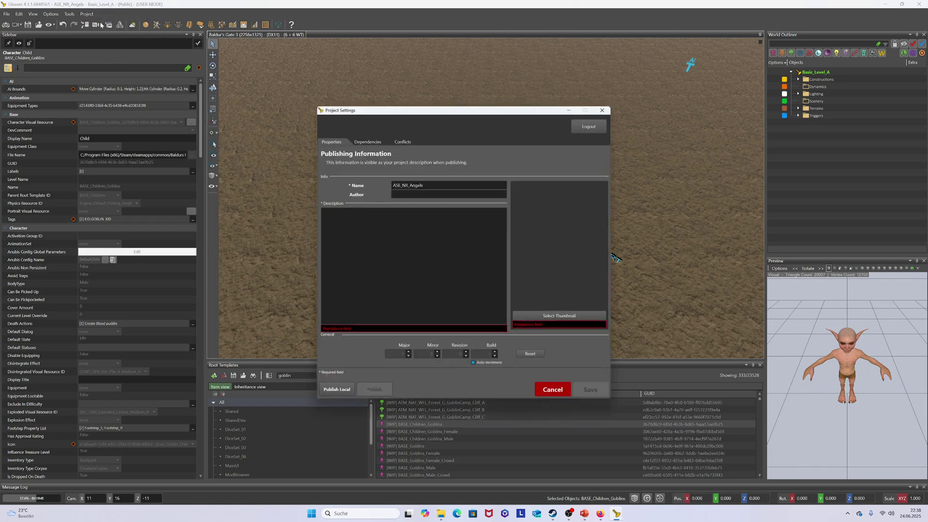
left_click(363, 141)
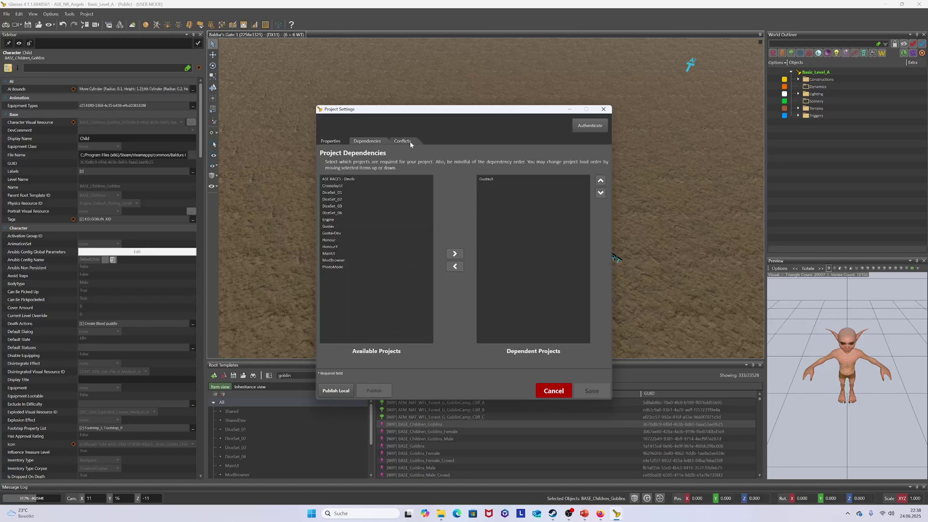
left_click(403, 141)
left_click(602, 109)
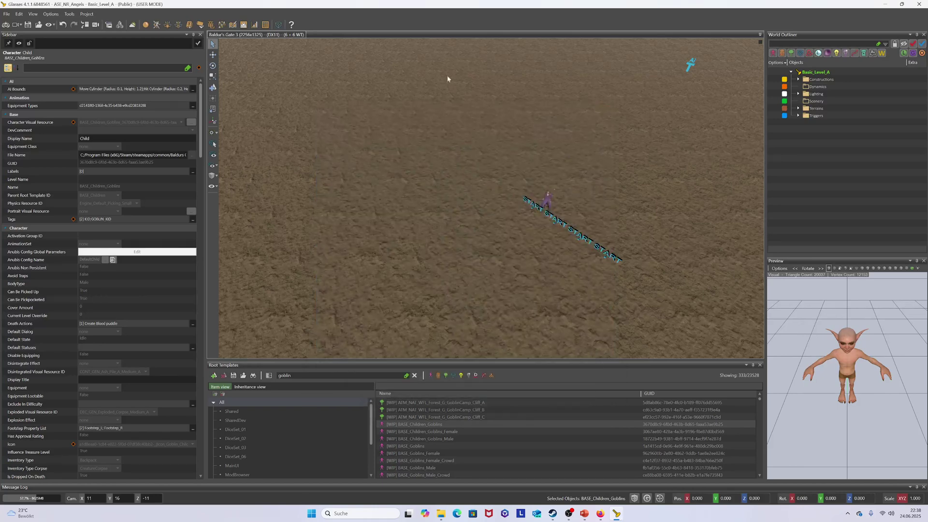
left_click(71, 14)
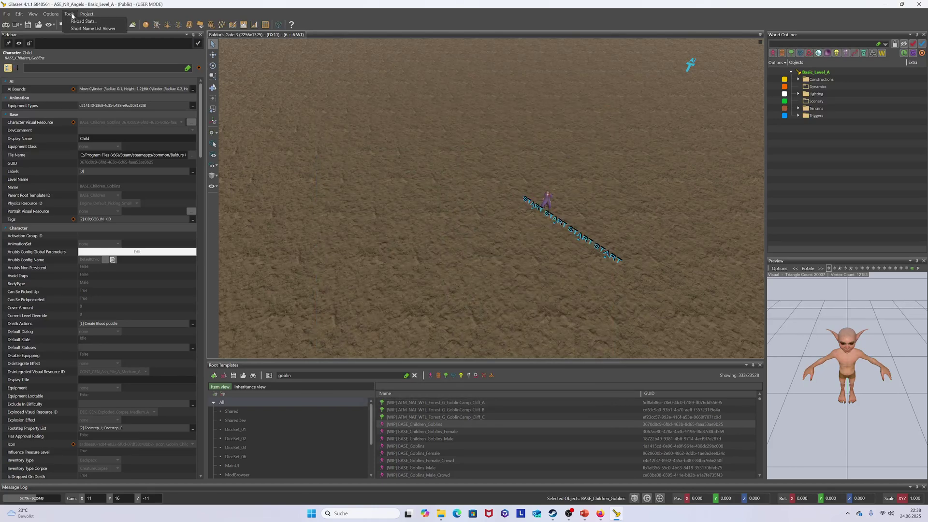
Review the Global, Controls, Editor and P4 Settings pages in Preferences, then cancel without saving.
mouse_move(53, 16)
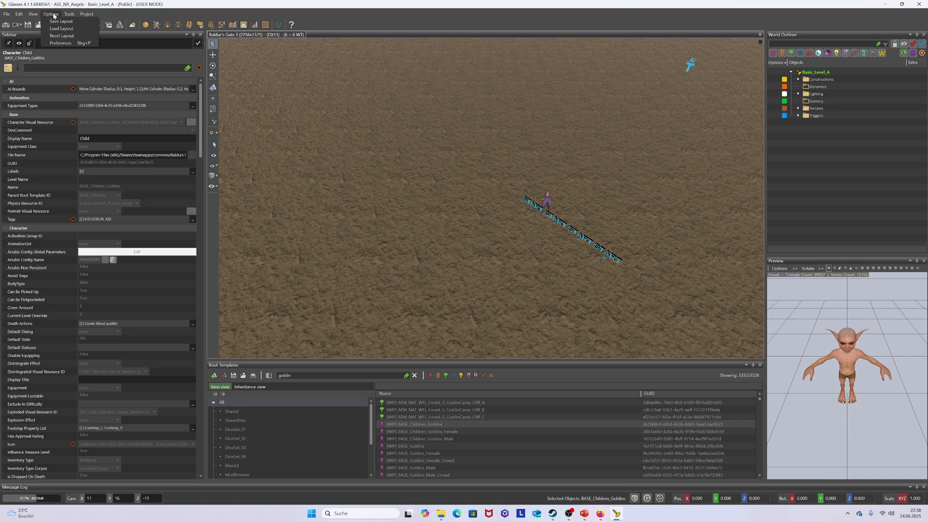
left_click(60, 42)
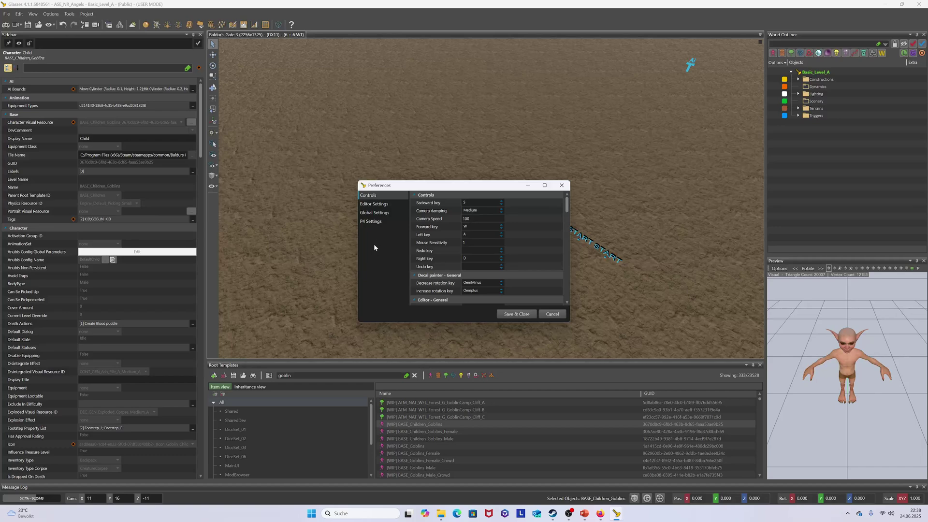
left_click(379, 213)
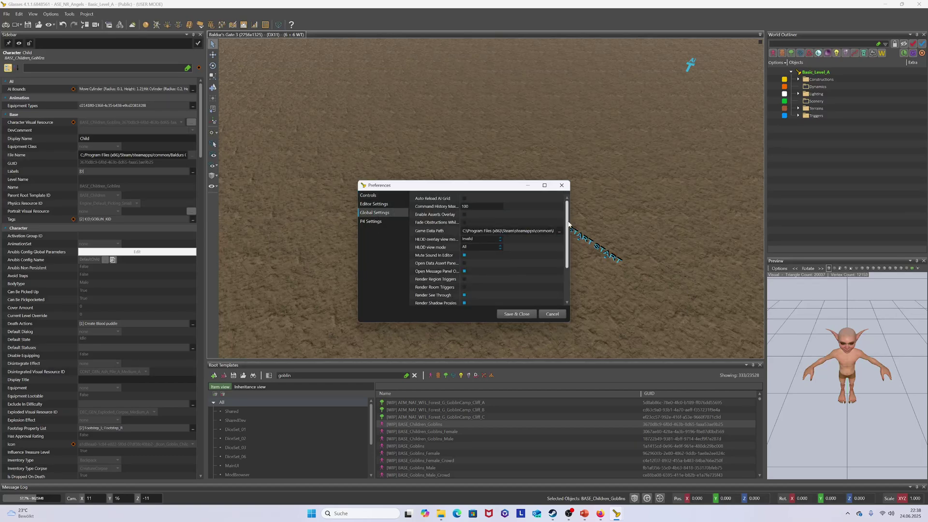
left_click_drag(568, 222, 566, 264)
left_click(368, 197)
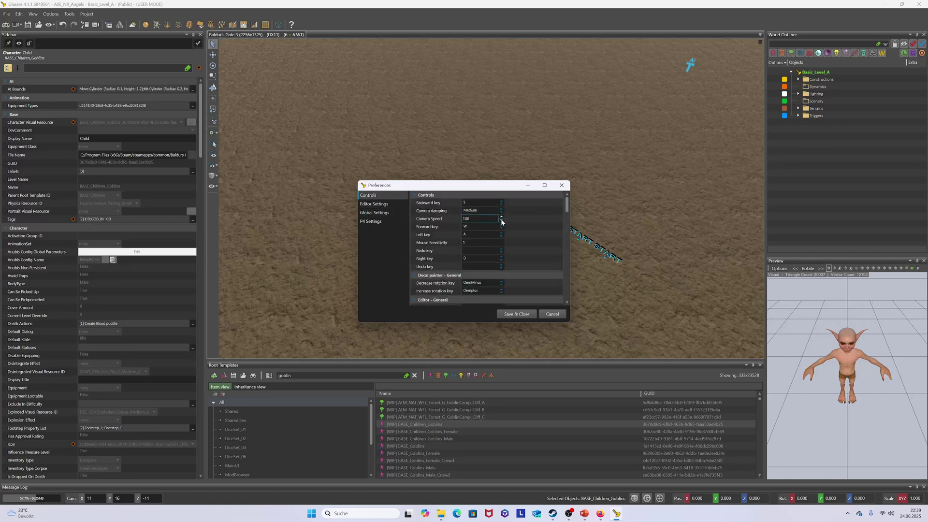
scroll(500, 218, "down", 2)
left_click(389, 206)
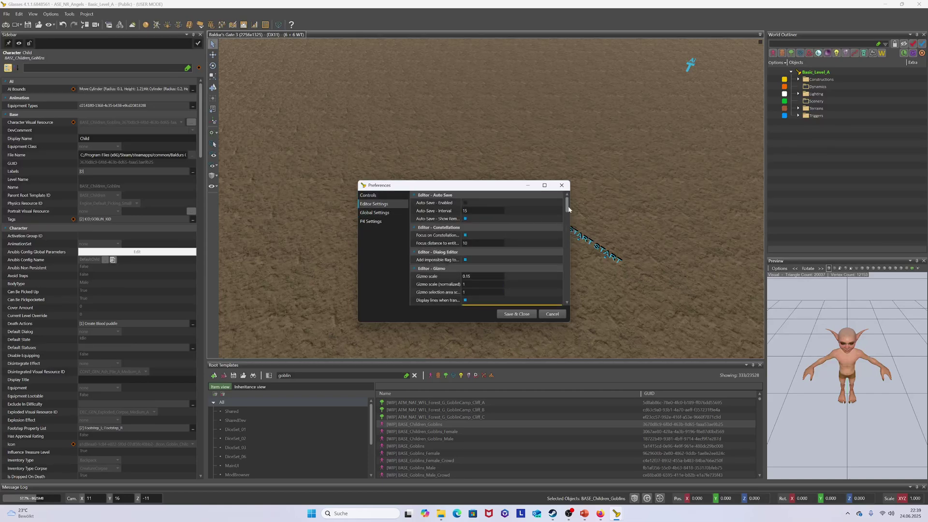
mouse_move(568, 208)
left_mouse_down()
mouse_move(565, 279)
mouse_move(564, 200)
left_mouse_up()
left_click(381, 213)
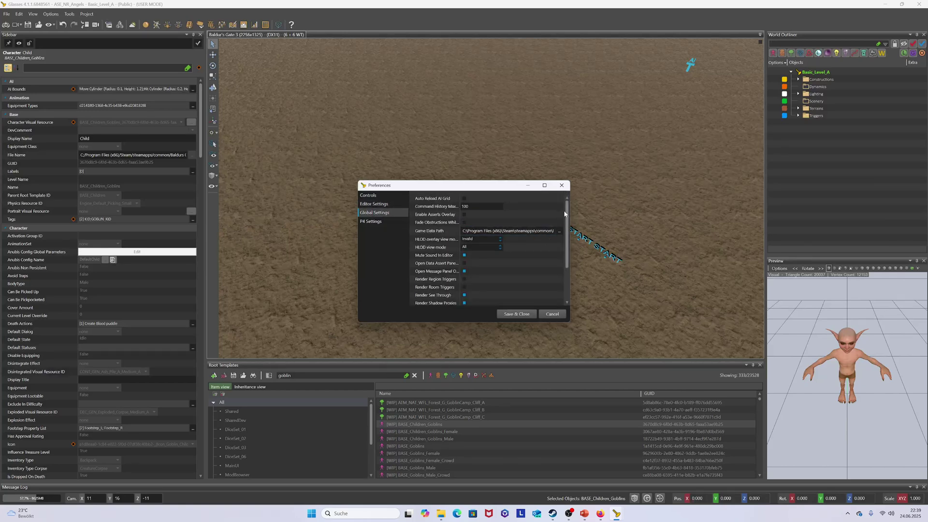
left_click_drag(565, 213, 563, 257)
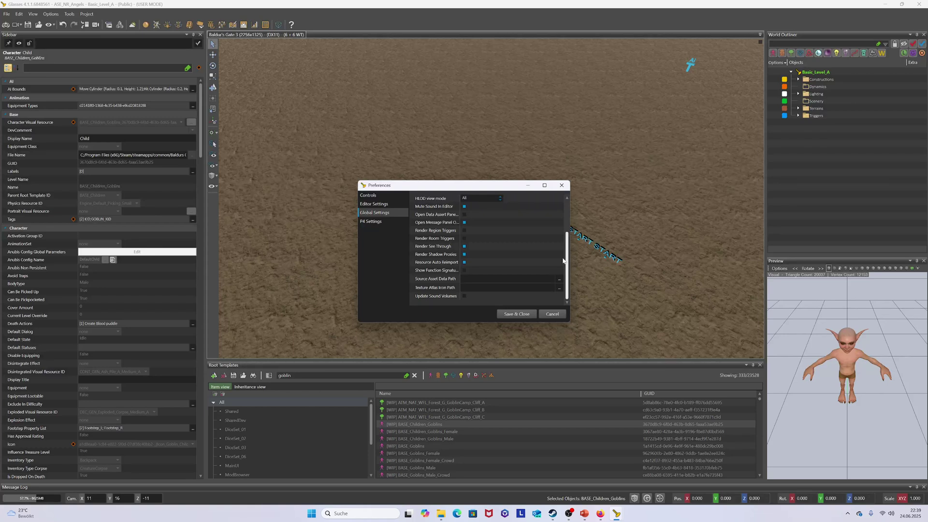
left_click(369, 221)
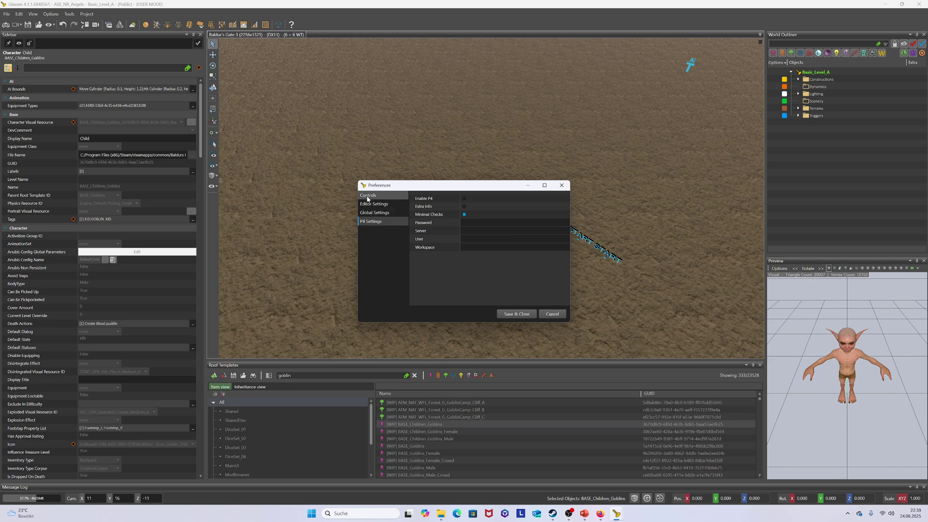
left_click(368, 195)
left_click(551, 314)
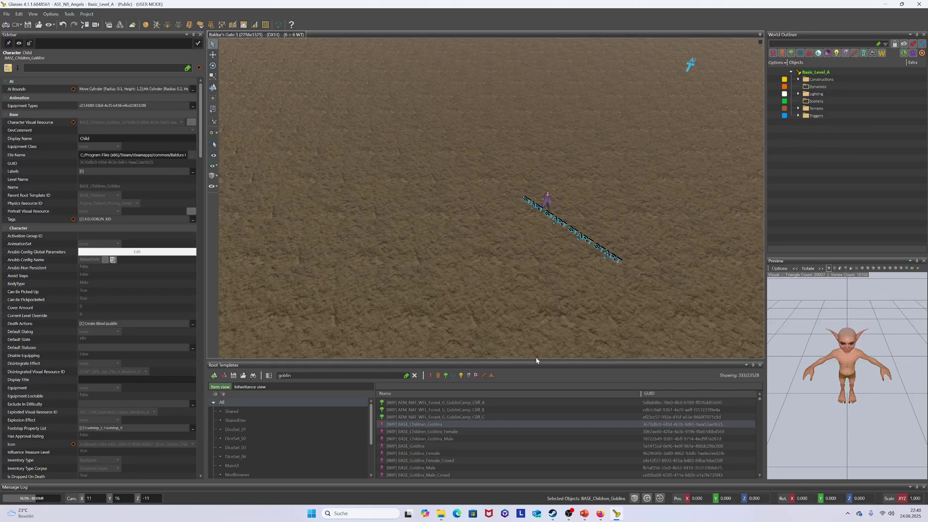
Make the Root Templates list taller and start a new template from BASE_Children_Goblins.
left_click_drag(537, 361, 536, 264)
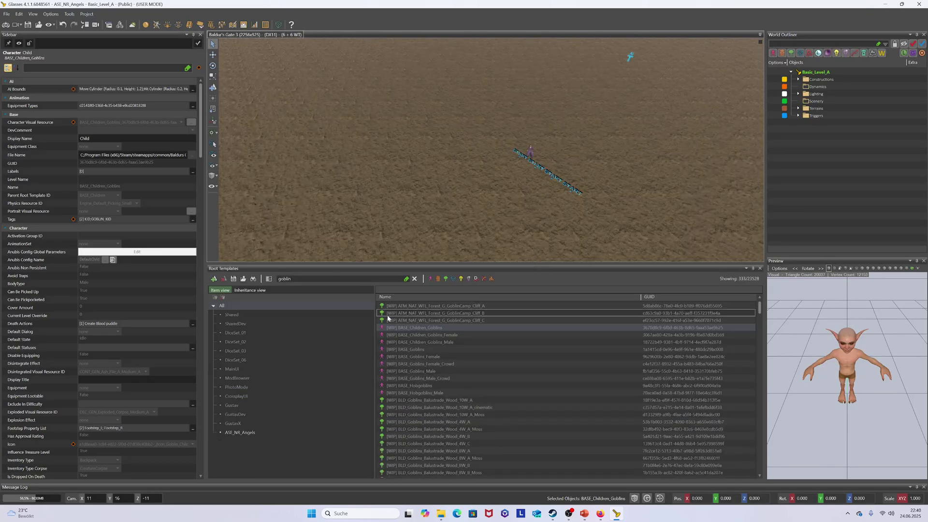
left_click(426, 330)
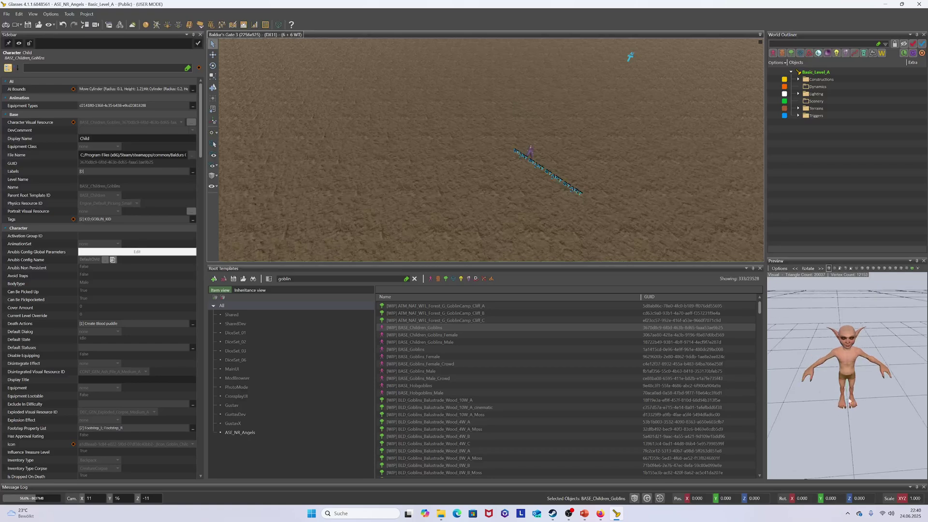
right_click(409, 325)
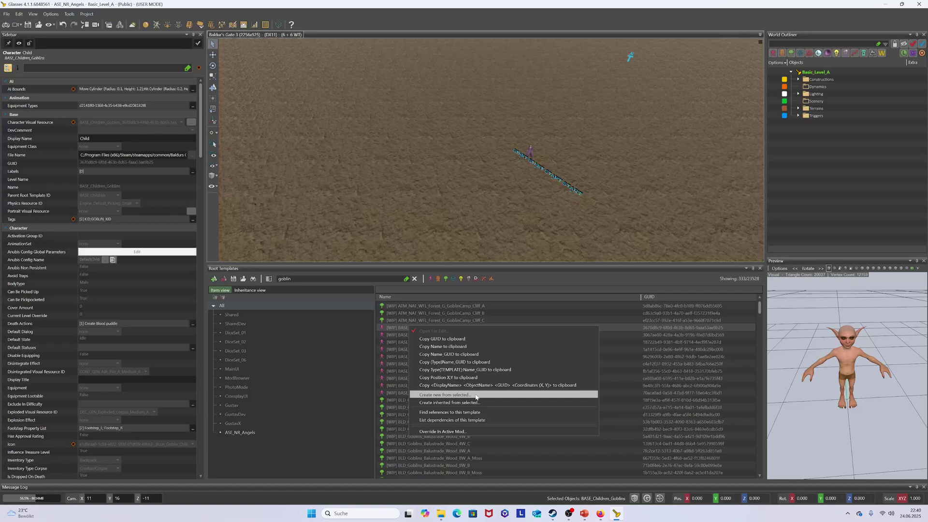
left_click(442, 397)
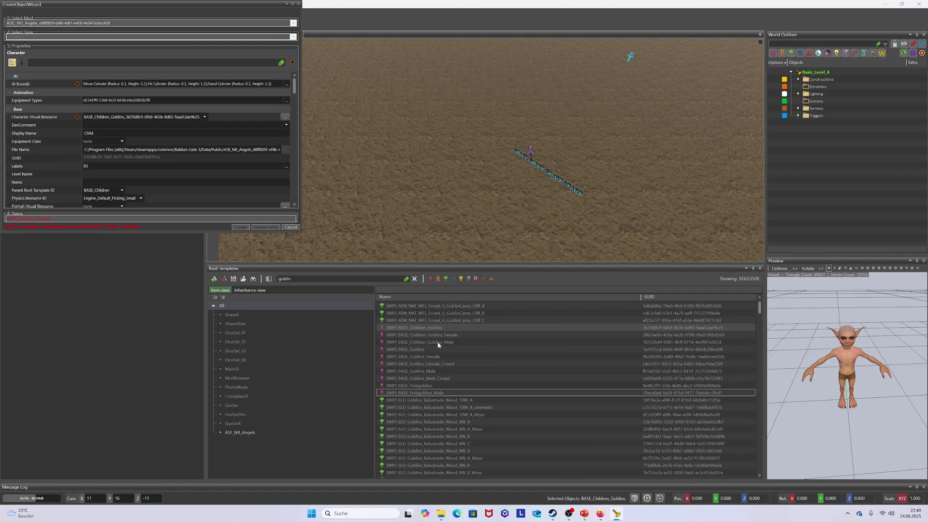
Cancel the new goblin child template and confirm discarding it.
left_click_drag(50, 218, 3, 218)
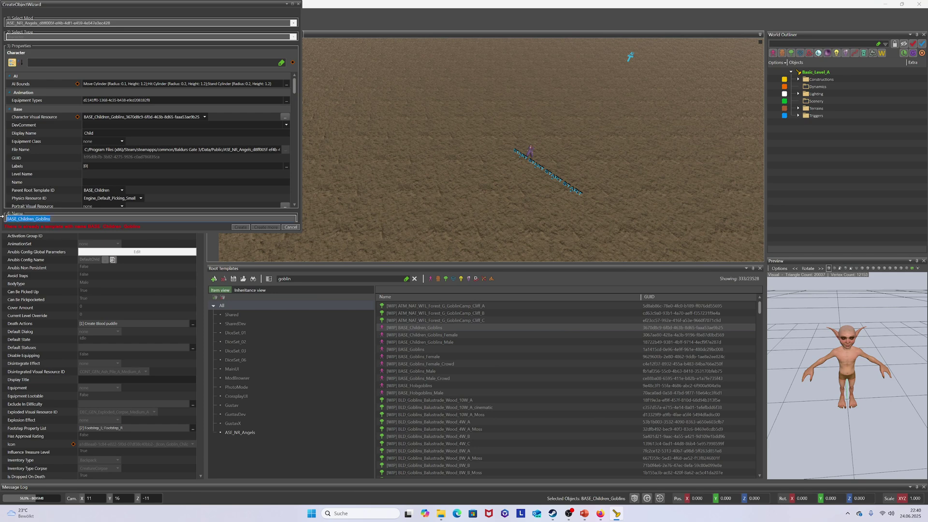
left_click(290, 227)
left_click(525, 283)
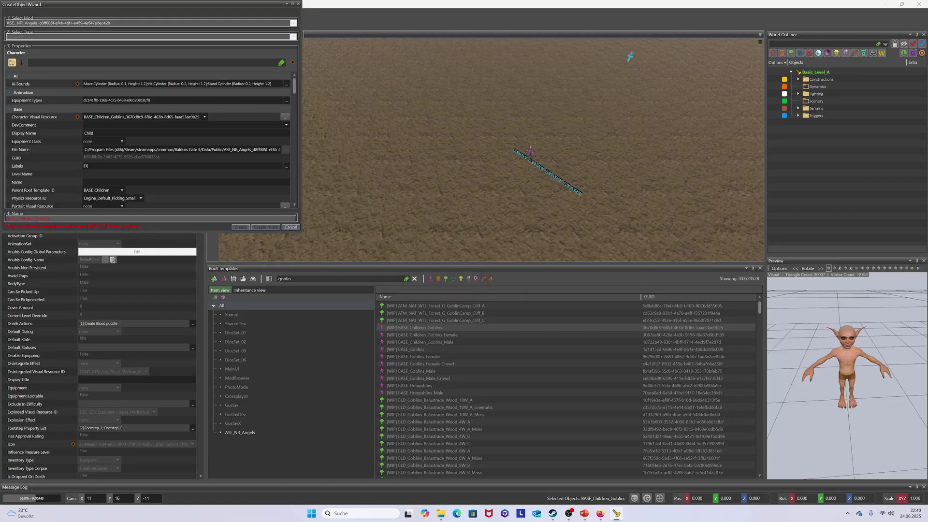
left_click(290, 226)
left_click(487, 282)
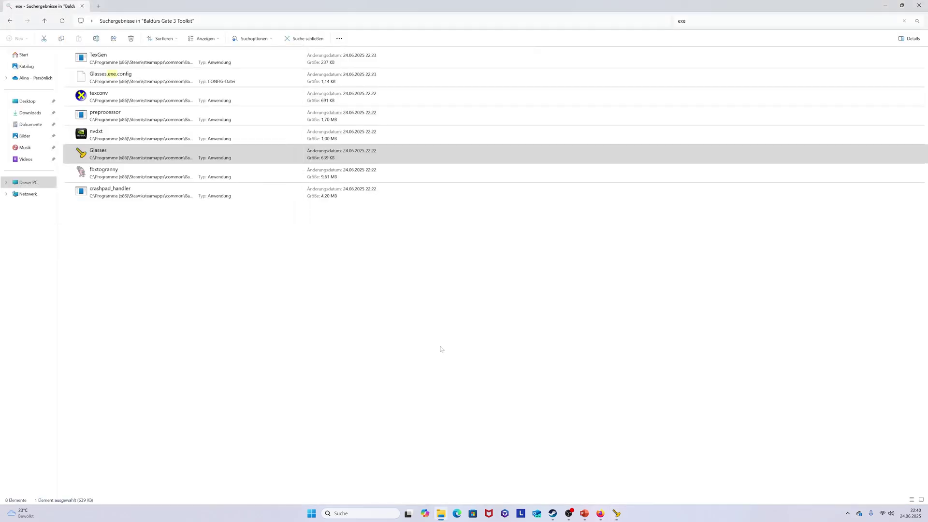
Search root templates for 'aasim' and inspect TWN_AasimarSurvivor_Shadow.
left_click(616, 513)
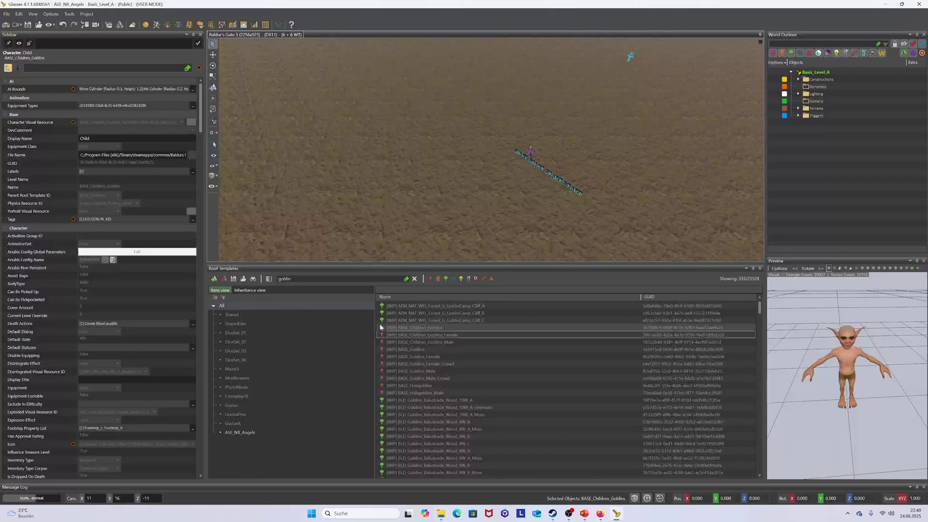
type("aasim")
left_click(441, 305)
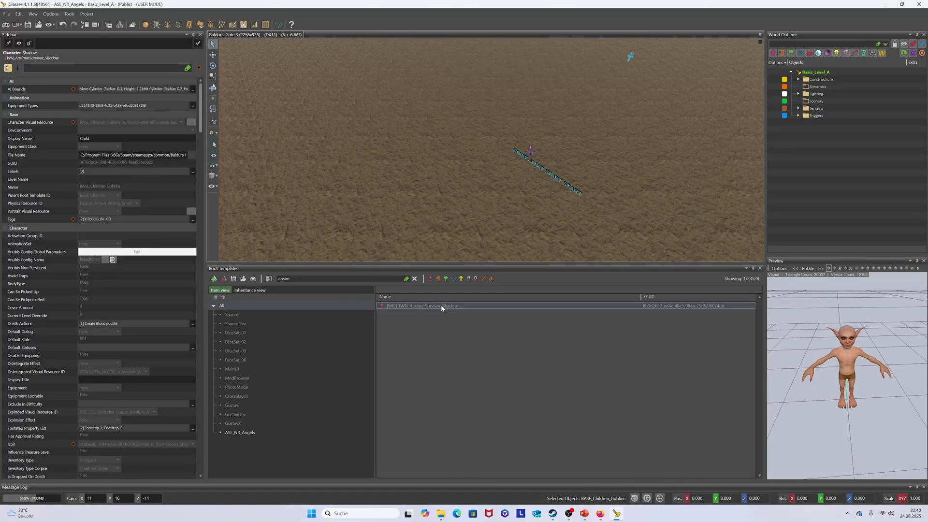
Search for 'deva', select BASE_Deva_Male and tilt its preview to a level view.
double_click(283, 278)
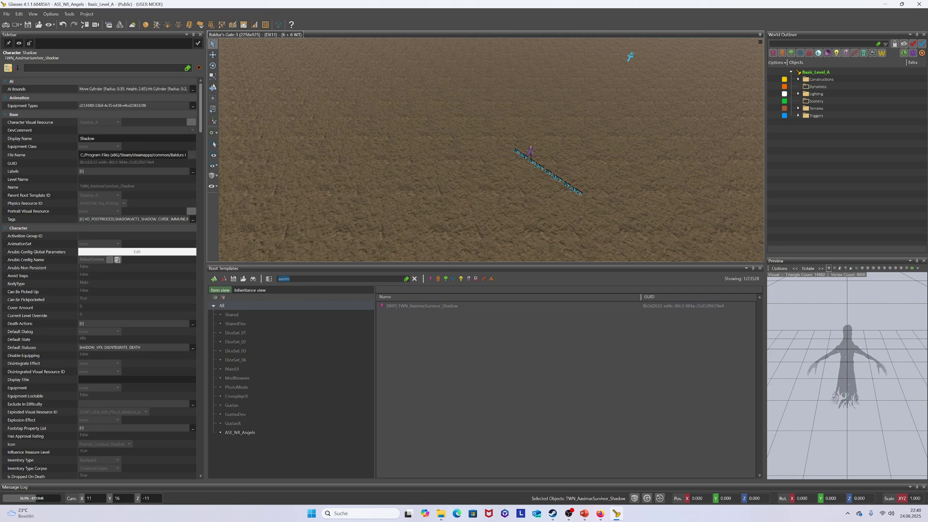
type("deva")
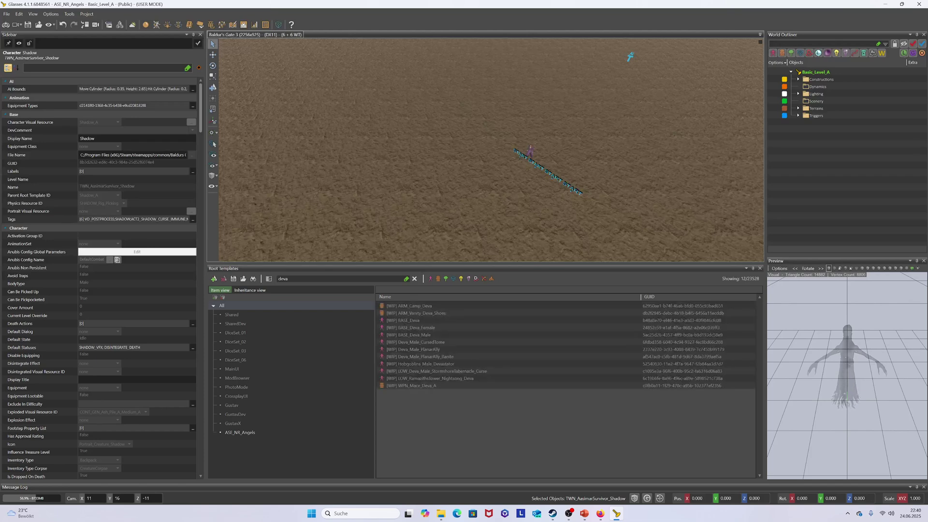
left_click(424, 327)
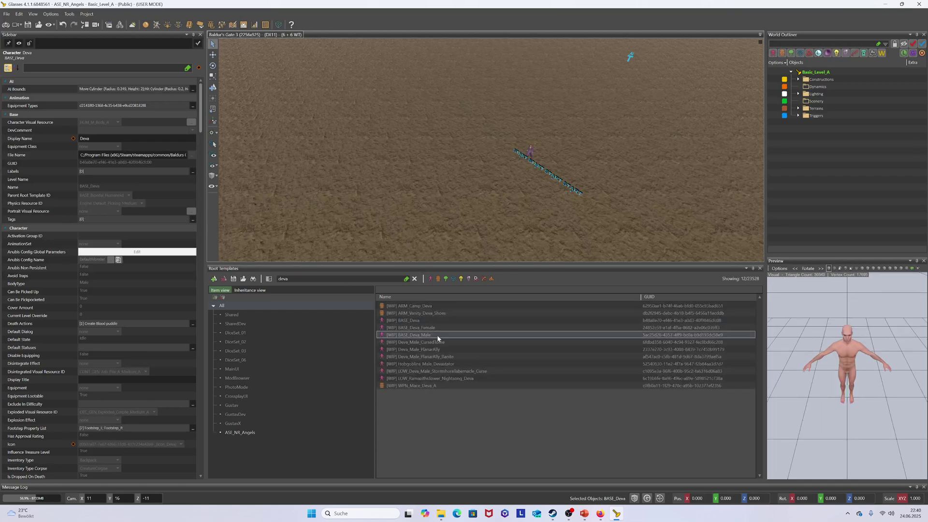
left_click(437, 335)
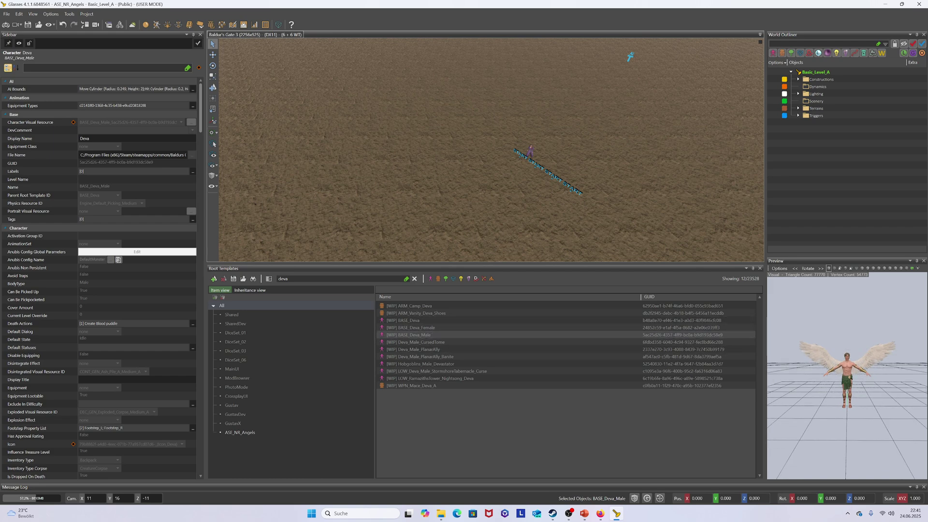
left_click_drag(878, 393, 862, 395)
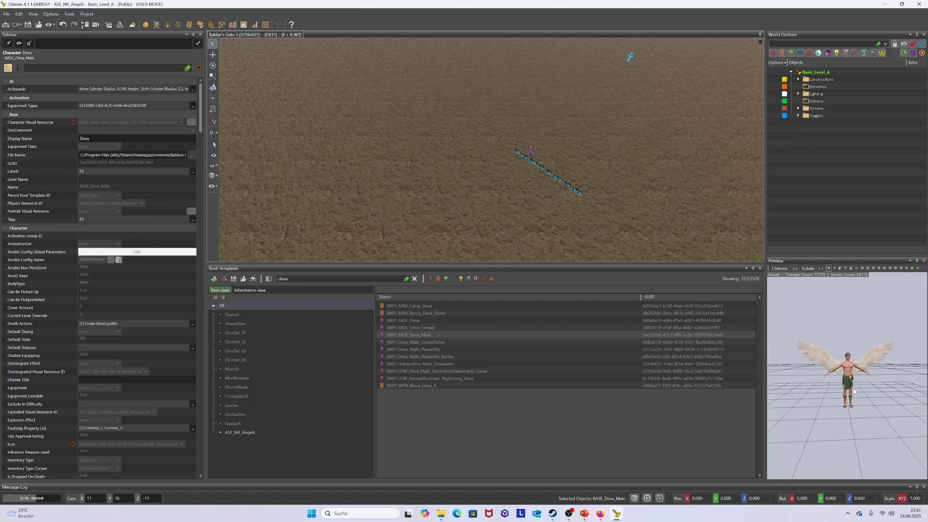
Create a new template from BASE_Deva_Male and enter the name ASE_NR_Angel_A.
left_click(429, 334)
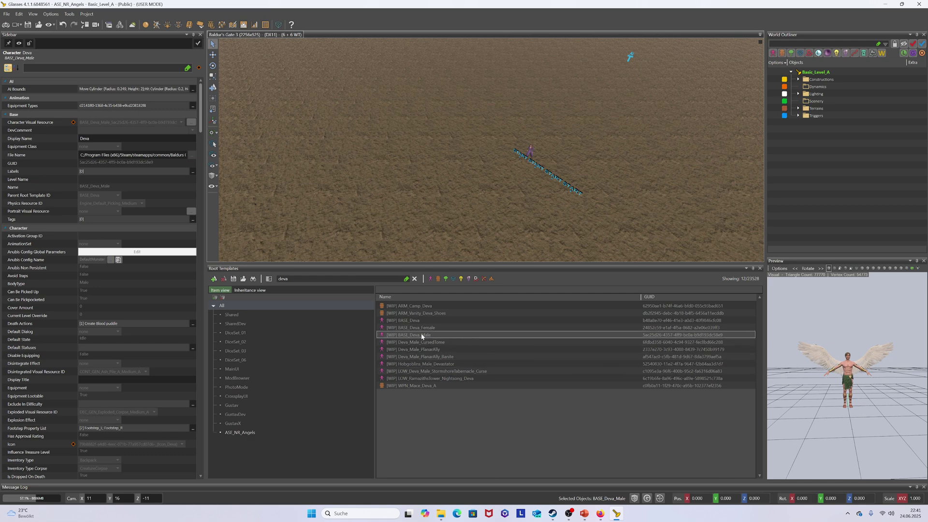
right_click(421, 335)
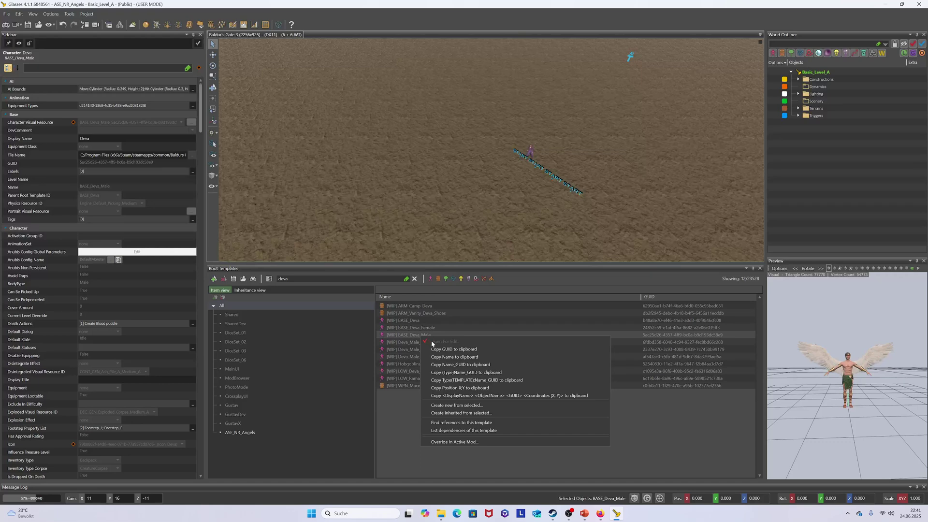
left_click(484, 405)
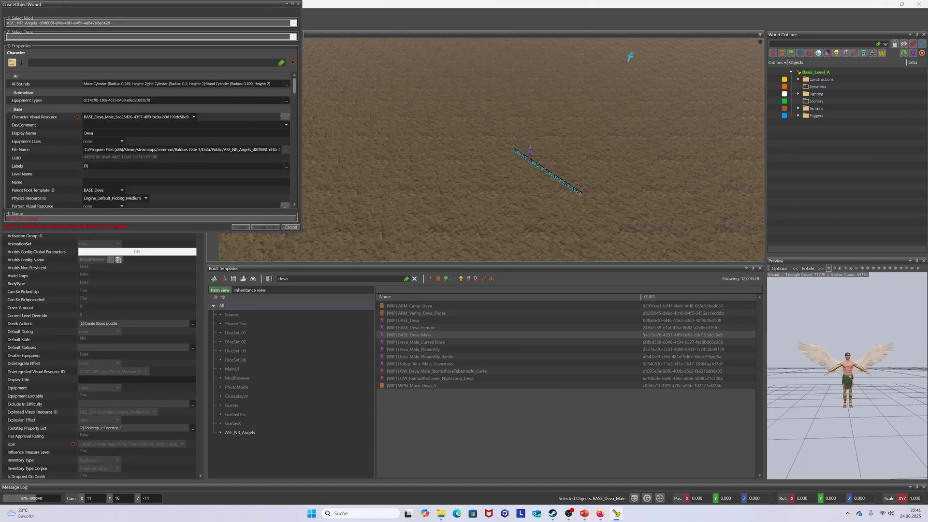
type("ASE")
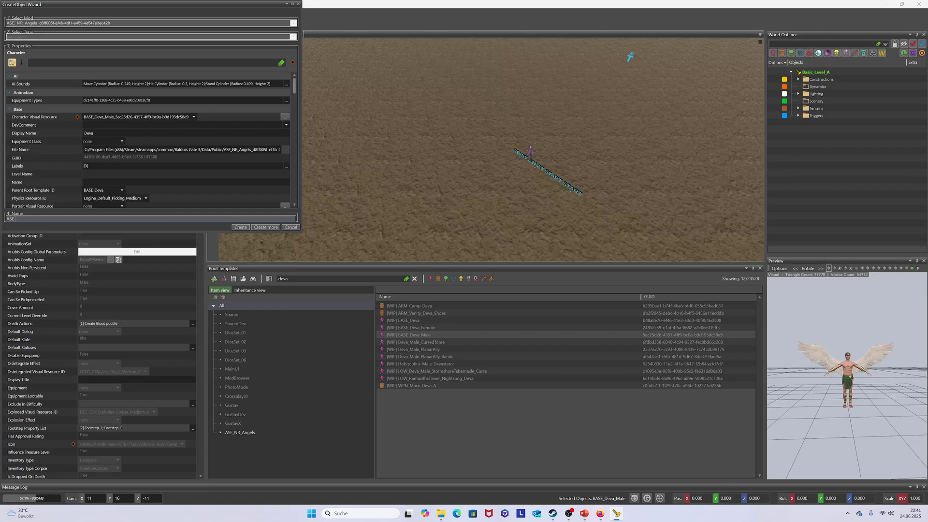
type("_NR_Angel_A")
Create ASE_NR_Angel_A and view it among the ASE_NR_Angels mod's templates.
left_click(240, 227)
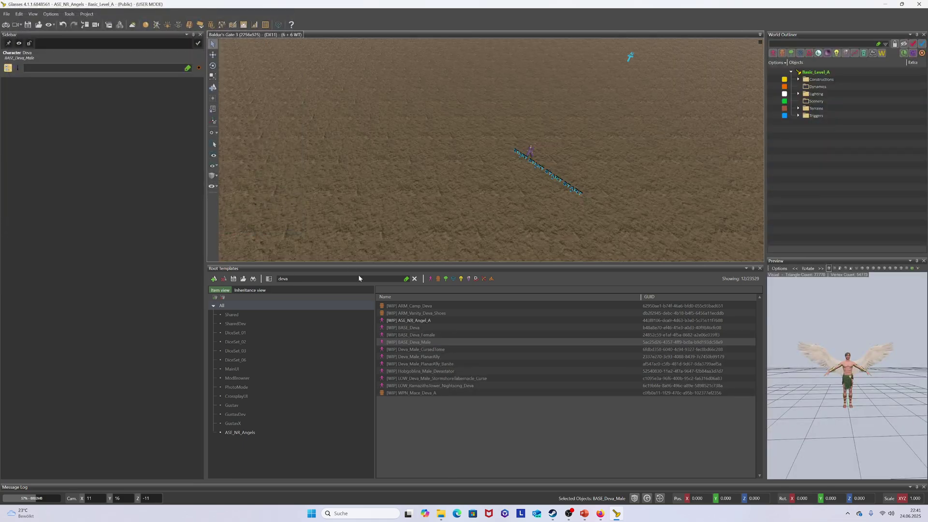
left_click(433, 320)
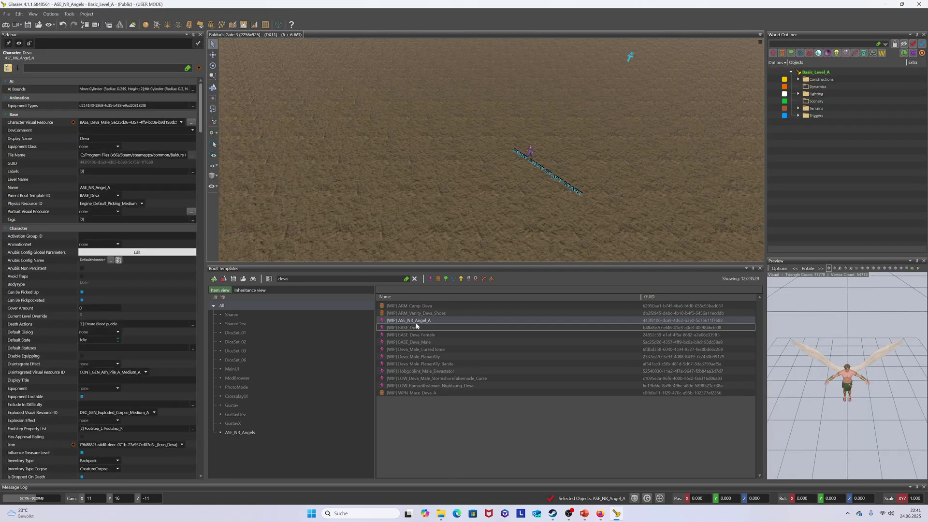
left_click(268, 432)
left_click(384, 306)
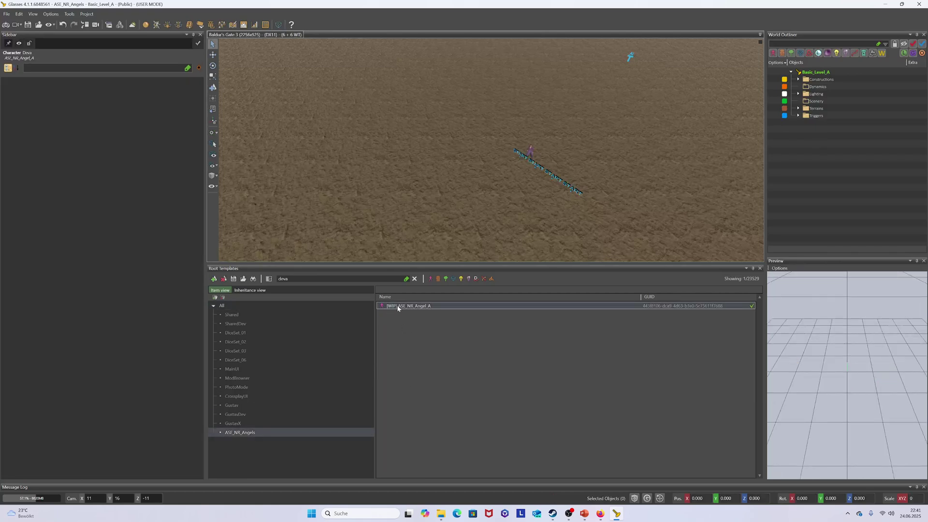
left_click_drag(827, 391, 792, 372)
Save the root templates with Ctrl+S and exit the toolkit.
key("ctrl+s")
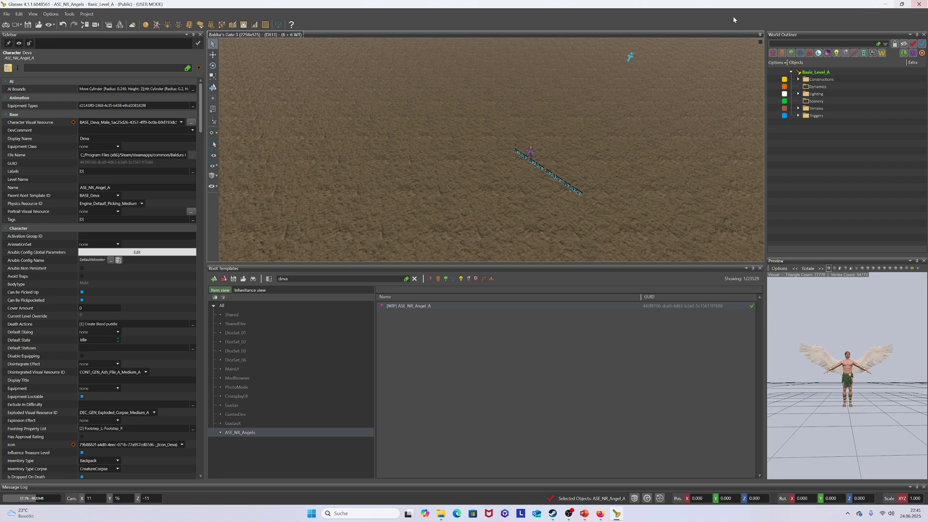
left_click(4, 14)
left_click(13, 69)
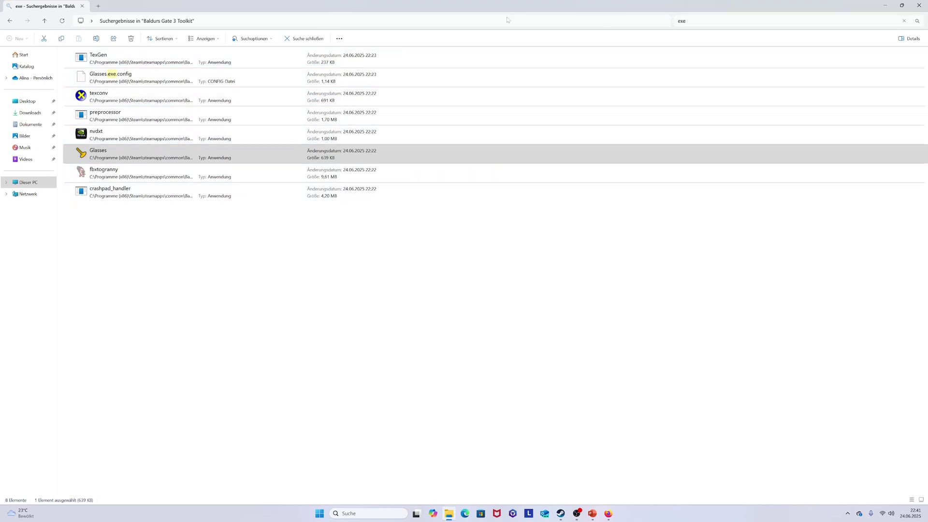
Navigate from This PC through C:\Programme (x86)\Steam into steamapps.
left_click(44, 21)
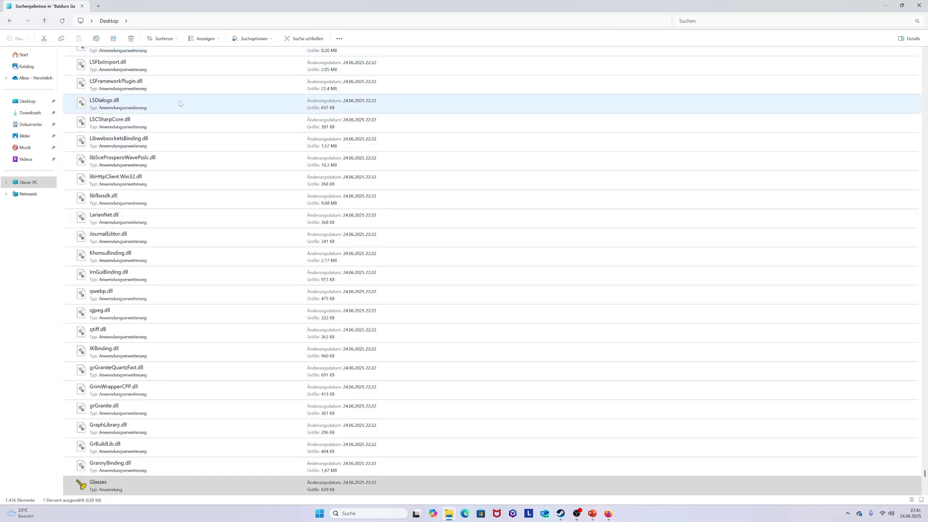
left_click(28, 182)
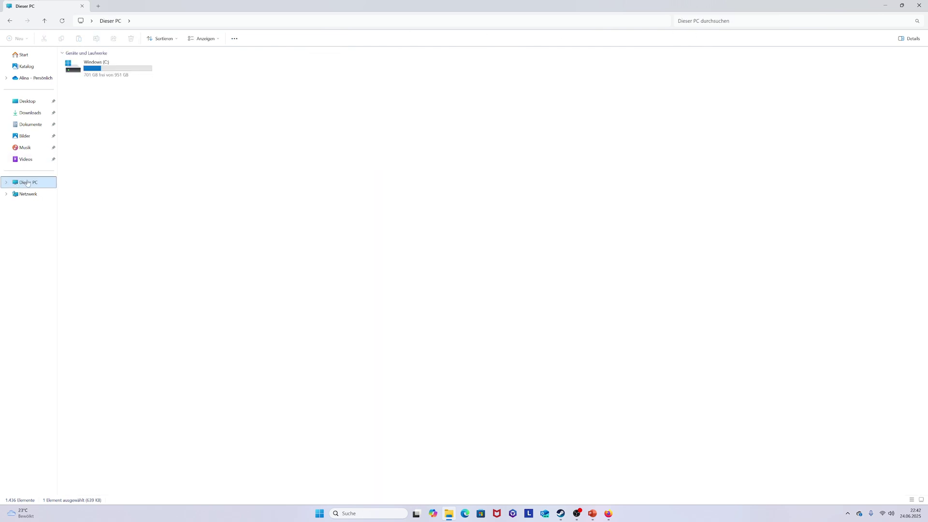
double_click(118, 68)
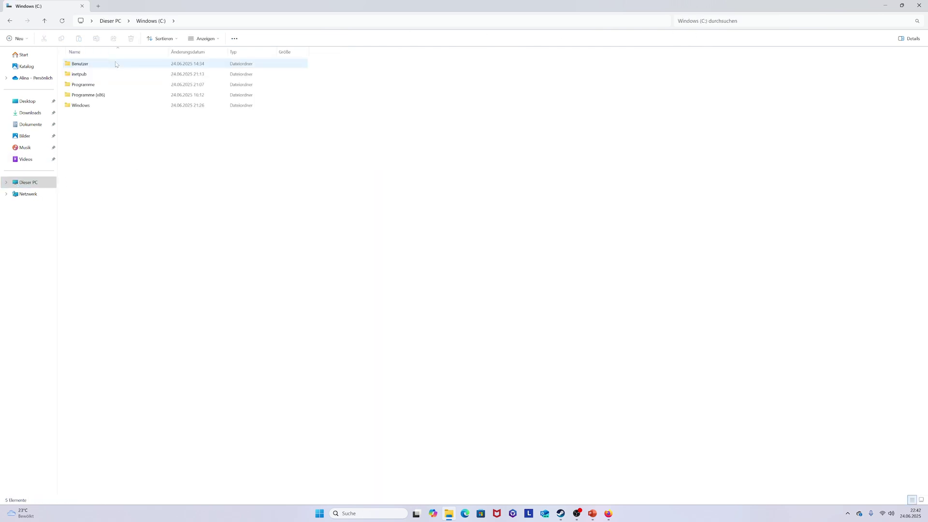
double_click(113, 94)
double_click(106, 146)
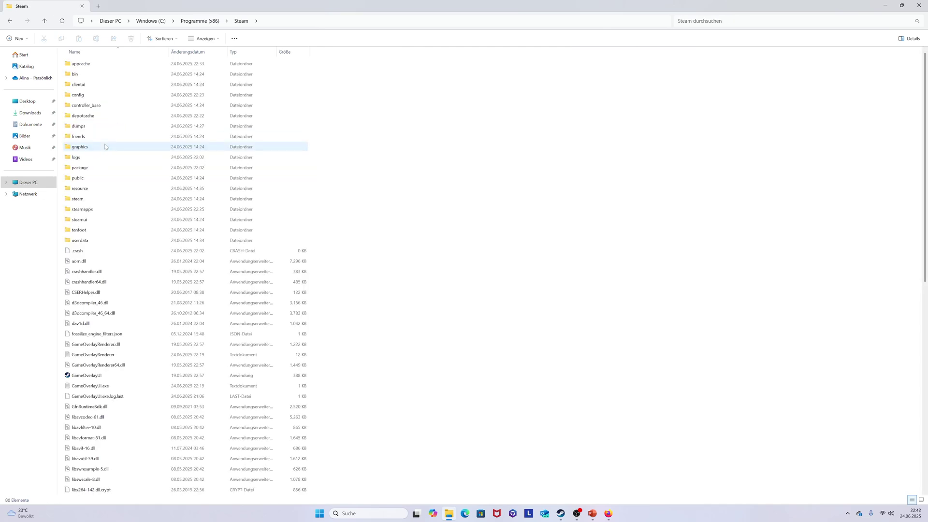
left_click(92, 208)
double_click(92, 208)
Continue through common\Baldurs Gate 3 into the game's Data folder.
double_click(92, 64)
double_click(97, 65)
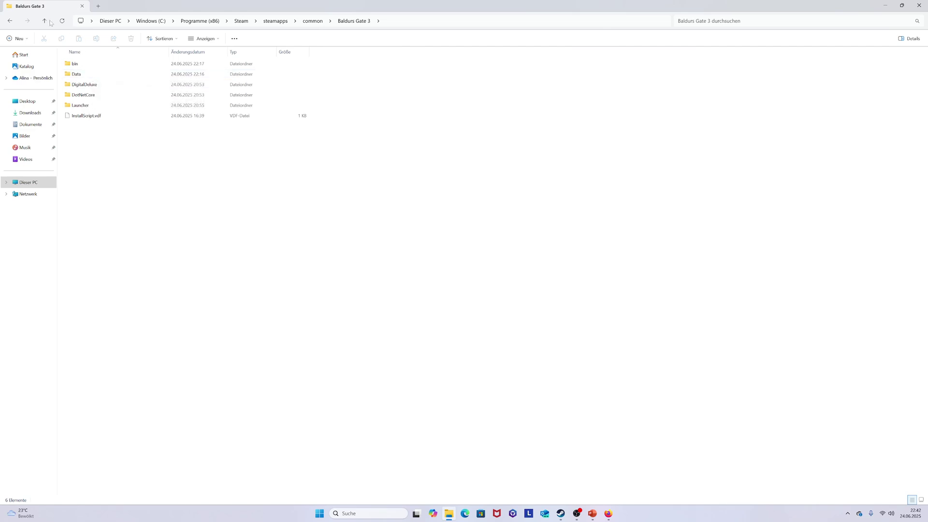
key("alt+Left")
left_click(92, 75)
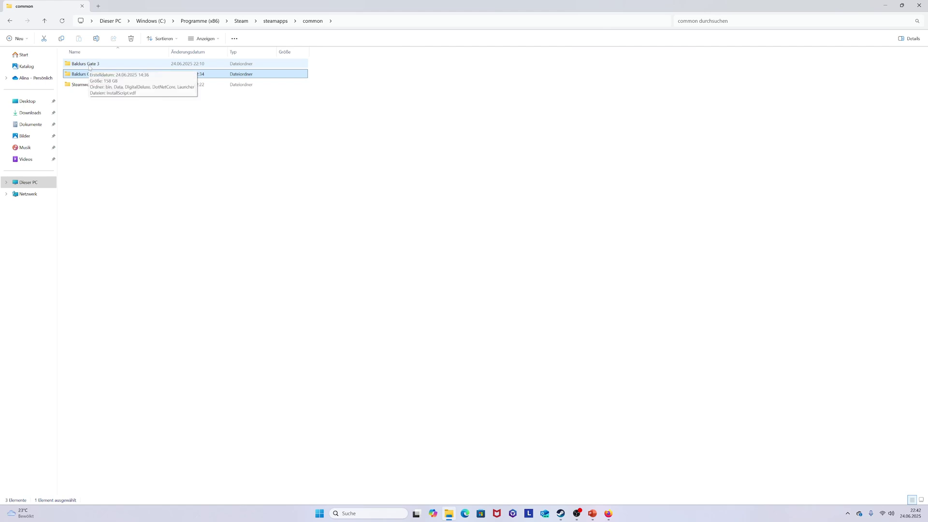
double_click(90, 68)
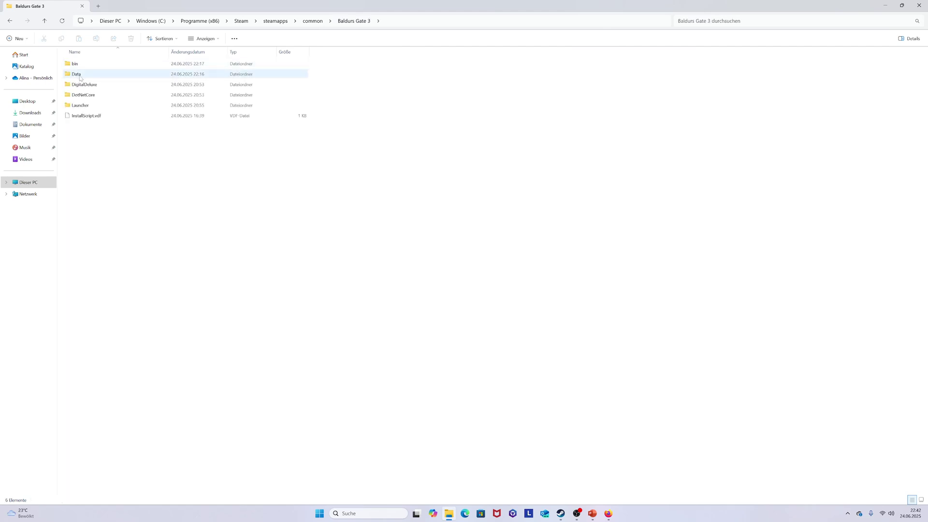
double_click(80, 75)
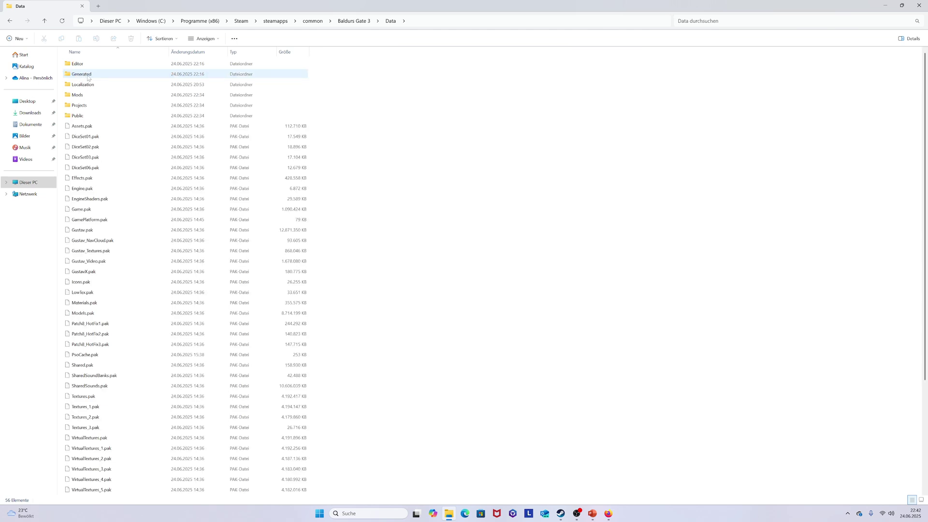
Open Data\Public and widen the Name column to locate the ASE_NR_Angels folder.
double_click(78, 116)
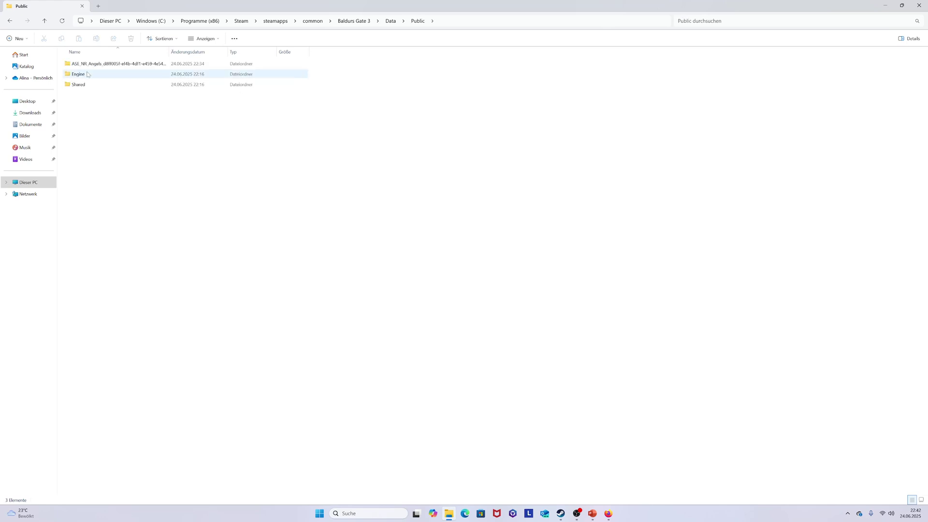
left_click_drag(169, 52, 208, 58)
left_click(123, 64)
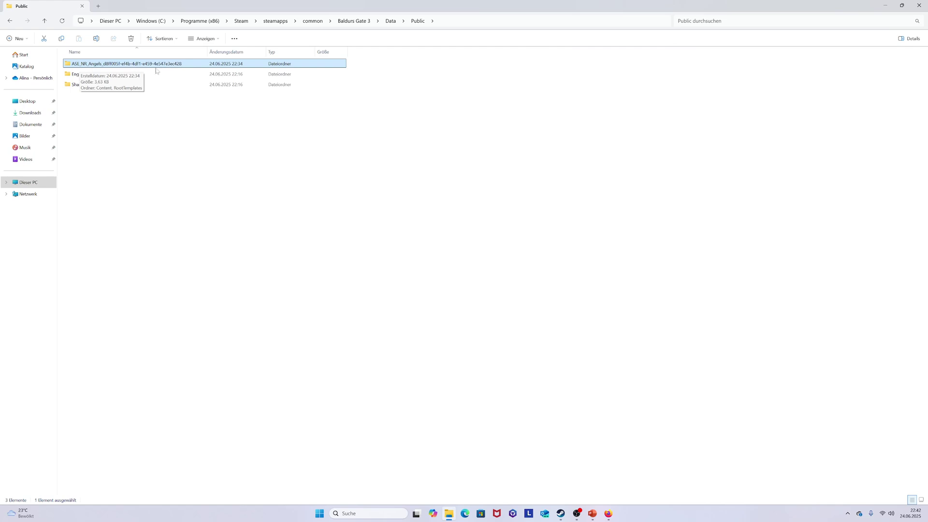
double_click(99, 65)
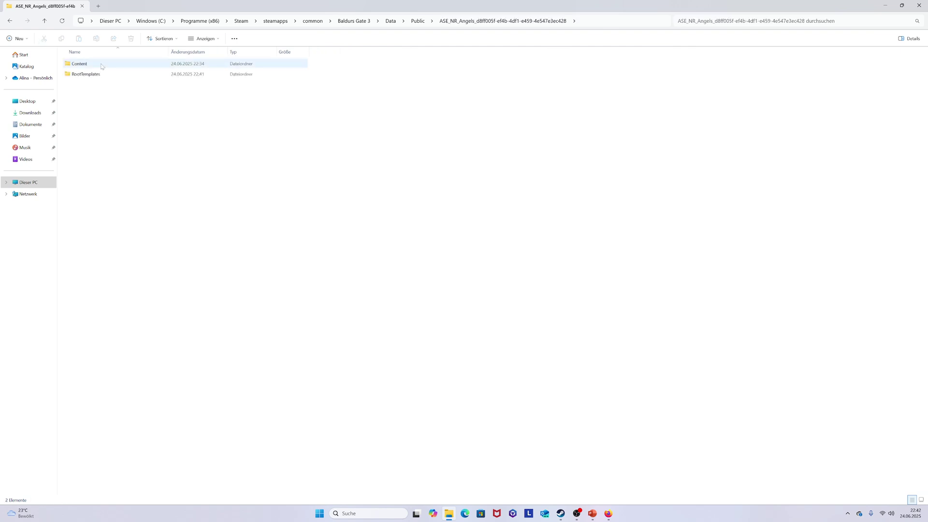
left_click(43, 20)
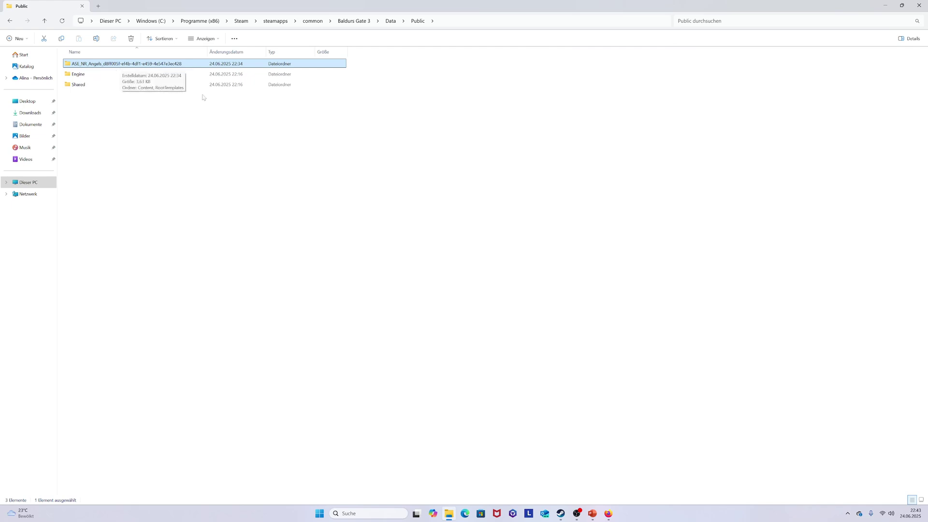
Verify ASE_NR_Angels\RootTemplates holds the saved LSF file, then return to Public.
double_click(112, 64)
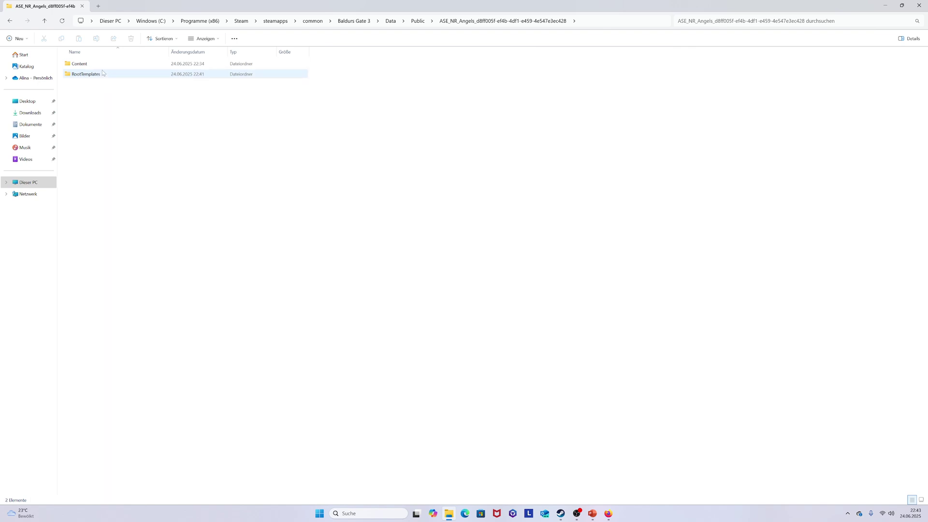
double_click(100, 77)
left_click(144, 68)
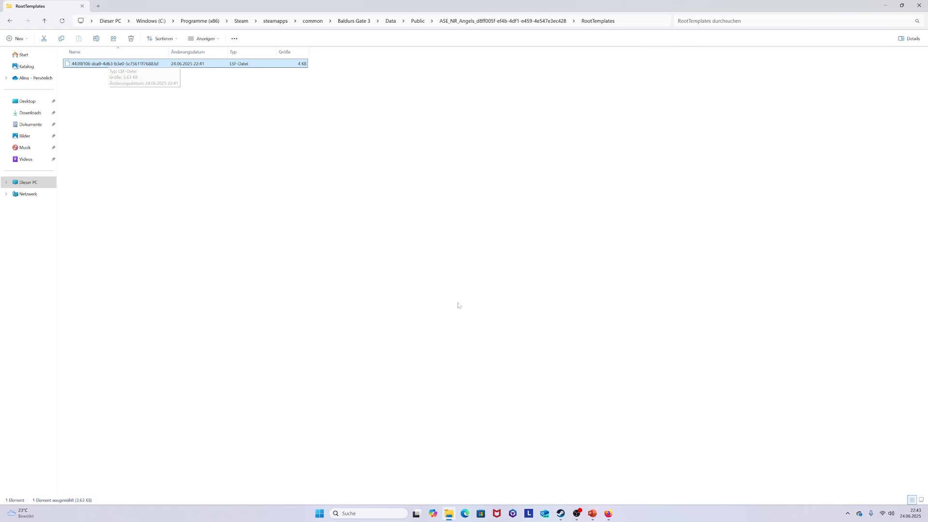
left_click(43, 22)
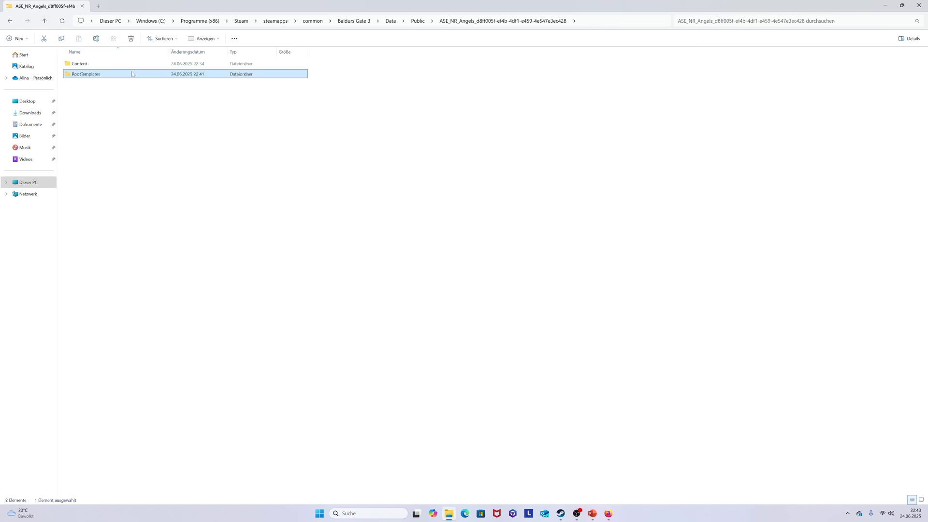
left_click(45, 21)
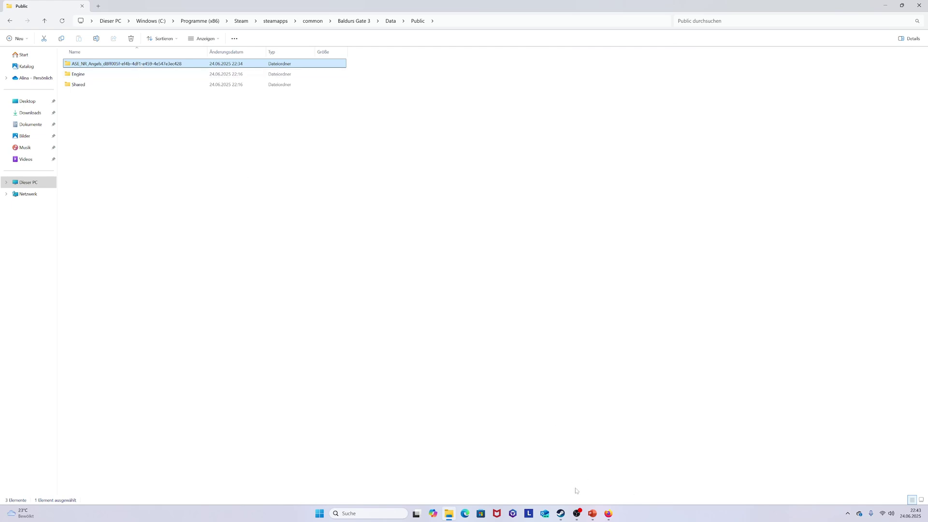
Go up to Data and confirm the ASE_NR_Angels folder exists inside Mods.
left_click(44, 20)
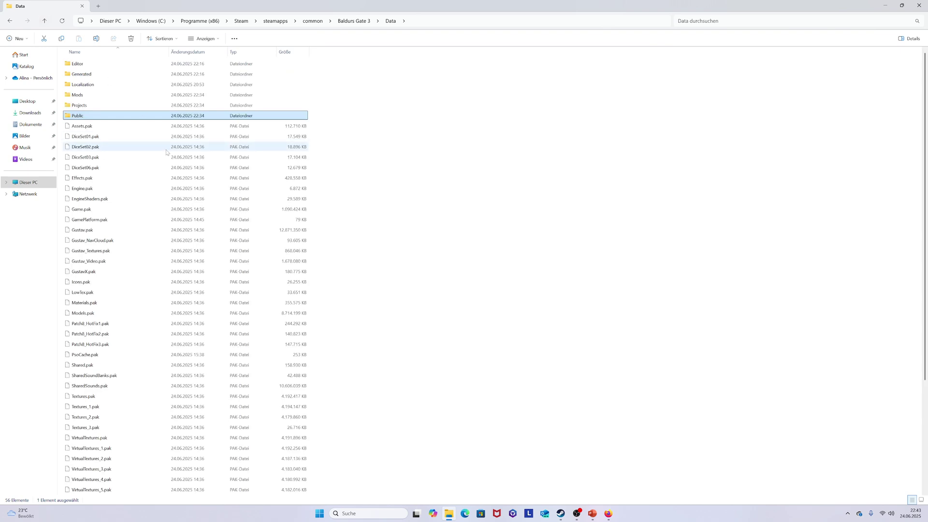
scroll(163, 148, "down", 1)
scroll(161, 109, "up", 1)
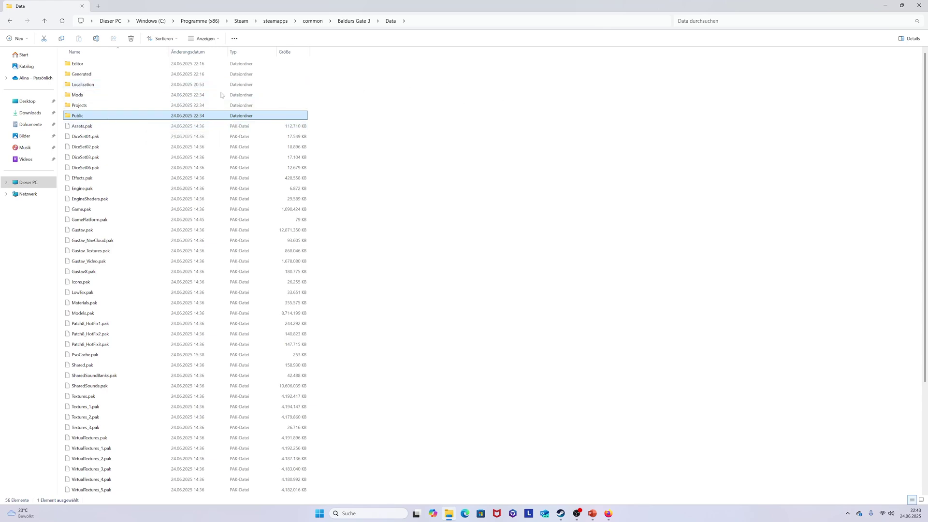
double_click(118, 96)
left_click(127, 64)
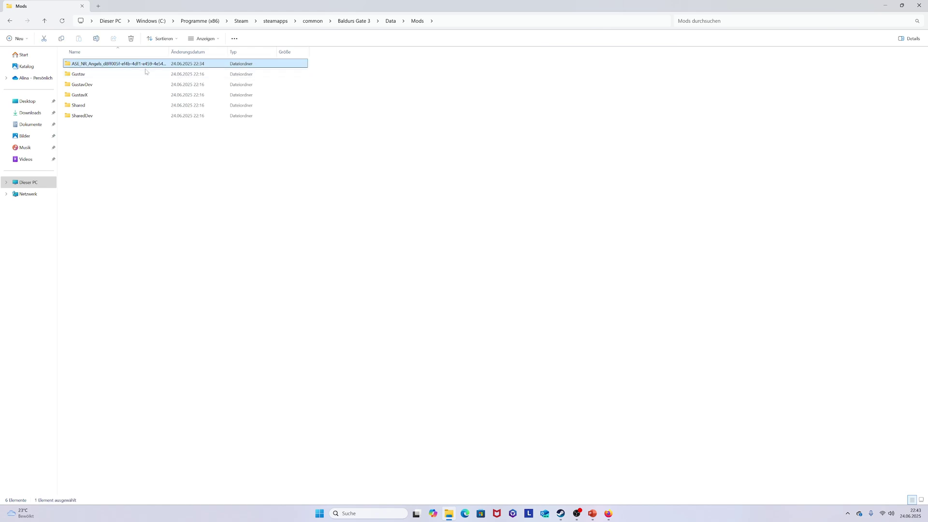
Return to the Data folder and select the Projects and Public folders.
left_click(44, 21)
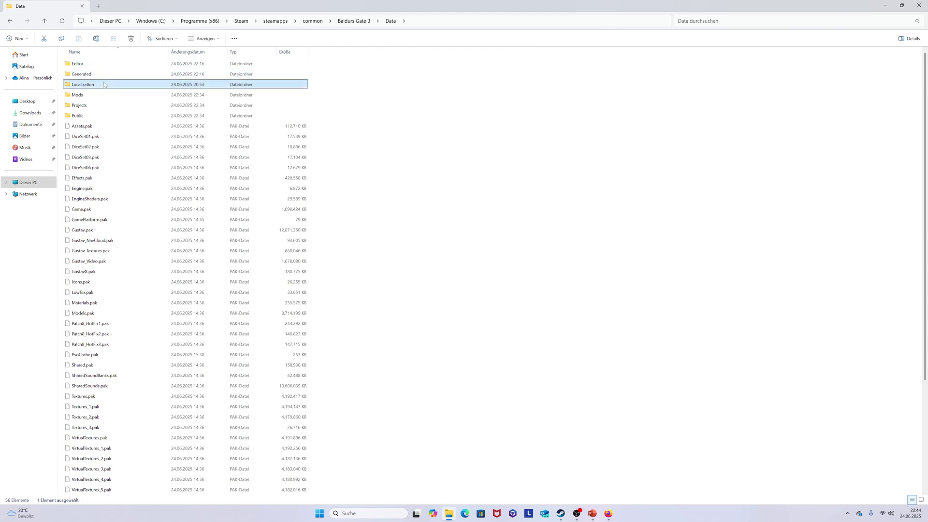
left_click(102, 107)
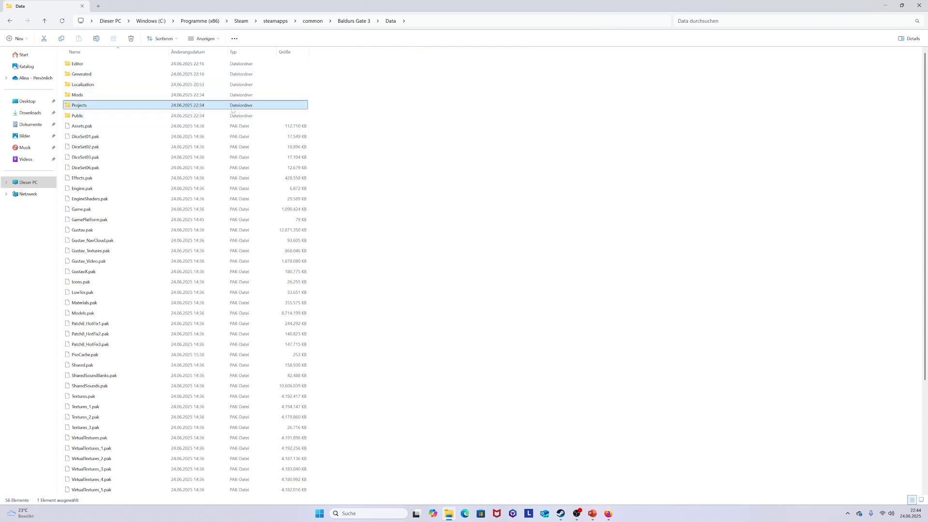
left_click(129, 115)
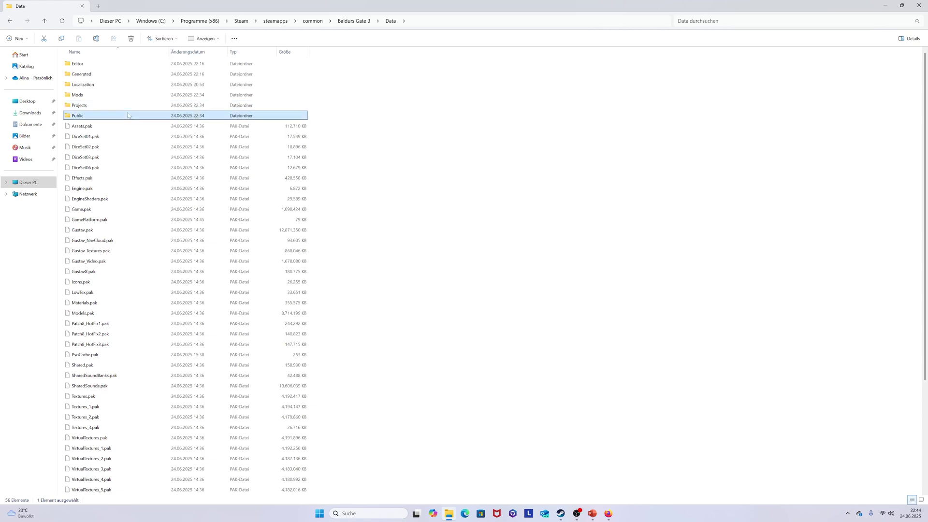
Minimize File Explorer and restore the OBS Studio window from the taskbar.
left_click(883, 7)
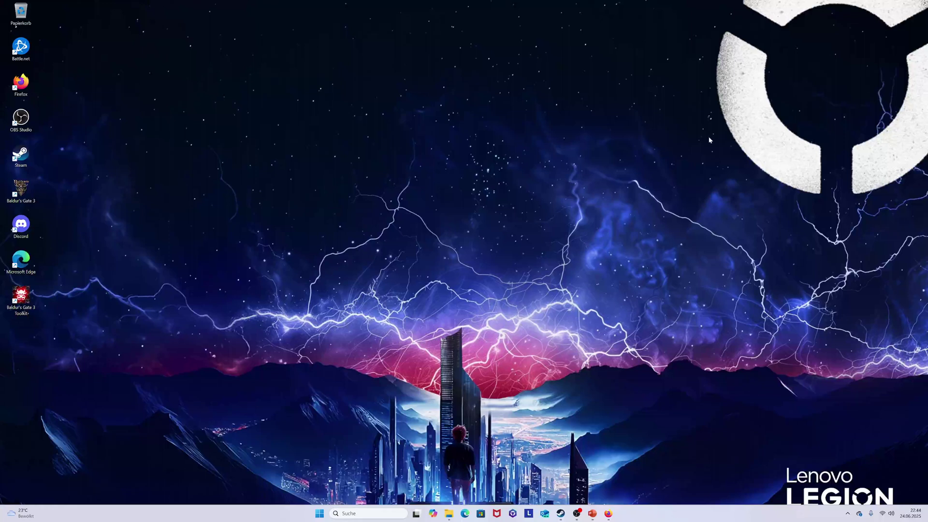
mouse_move(577, 515)
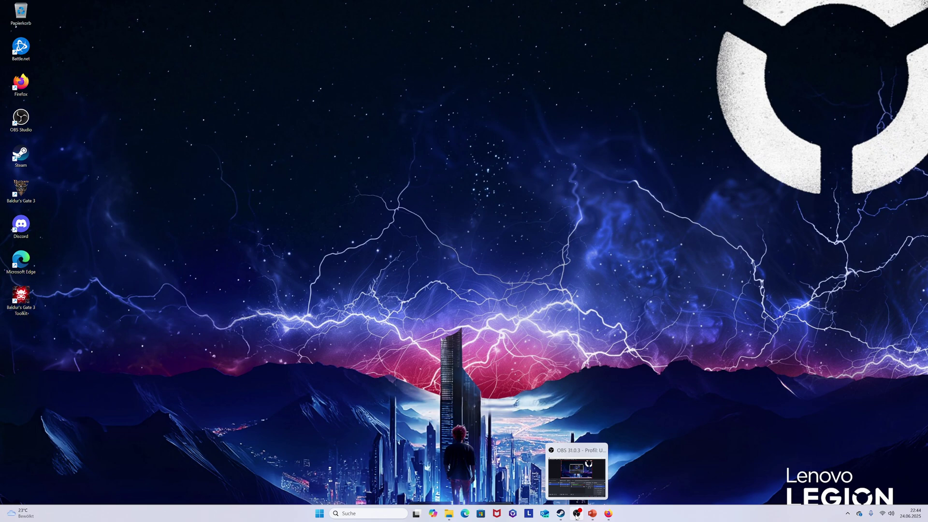
left_click(577, 515)
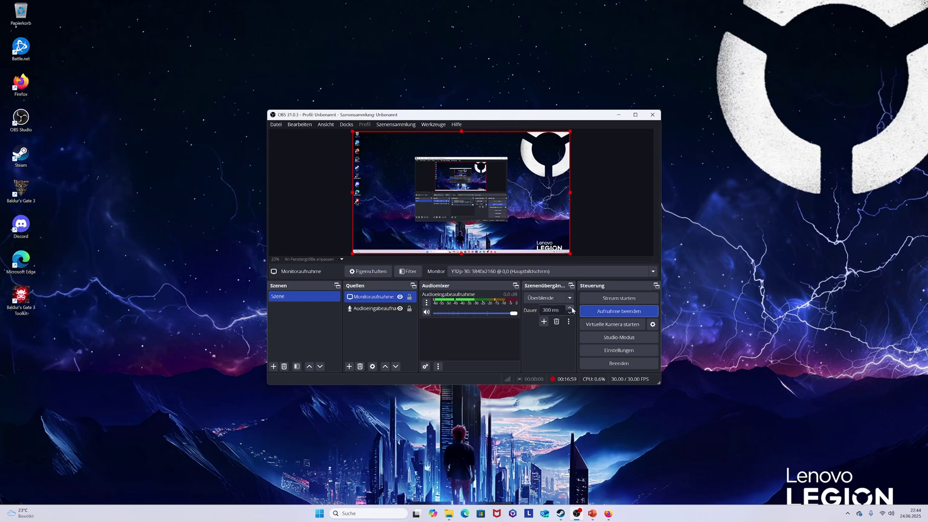